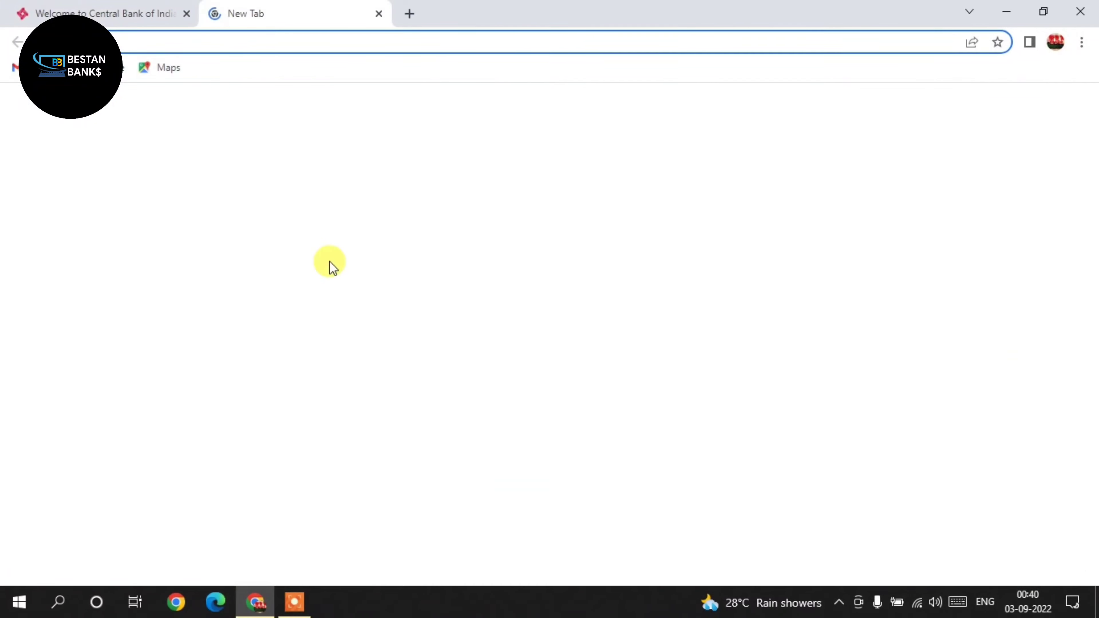
- Search Google for central bank of india, open the bank's official website and dismiss the loan promotion popup
{"action": "left_click", "coordinate": [374, 339]}
{"action": "left_click", "coordinate": [423, 377]}
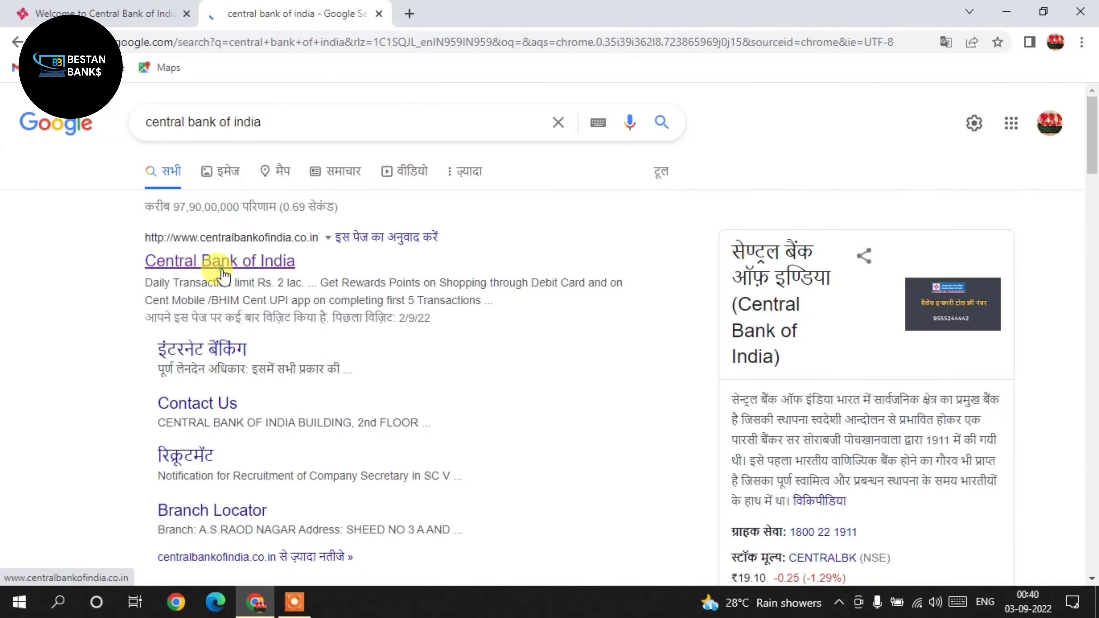
{"action": "left_click", "coordinate": [222, 270]}
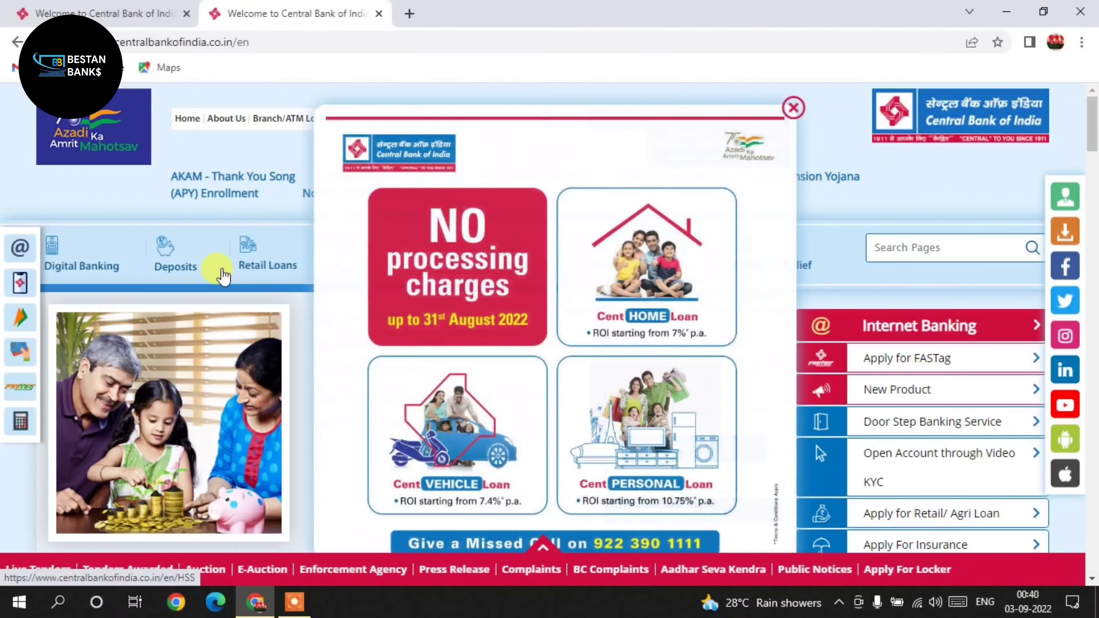
{"action": "left_click", "coordinate": [795, 108]}
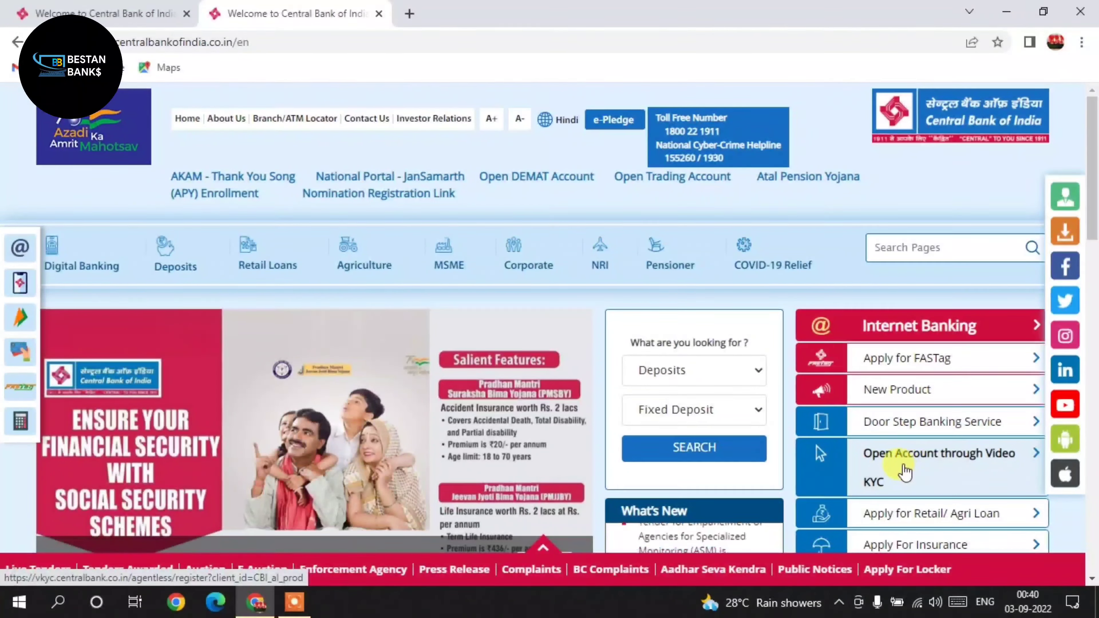
- Open the account opening through Video KYC page, review the required documents and steps, and agree to proceed
{"action": "left_click", "coordinate": [921, 466]}
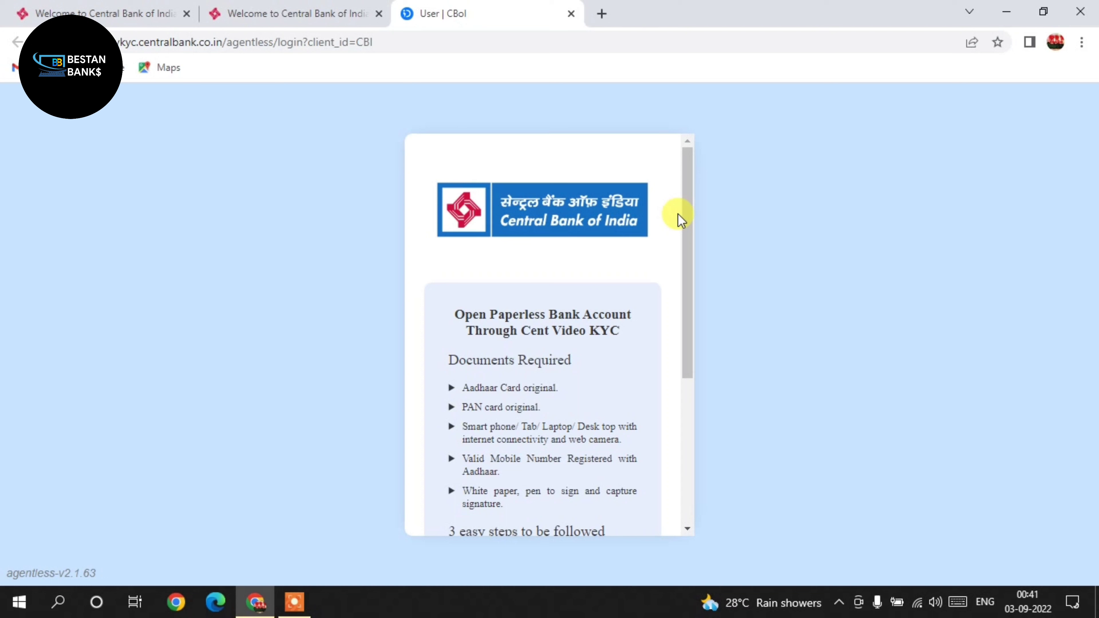
{"action": "left_click_drag", "start_coordinate": [686, 213], "coordinate": [689, 263]}
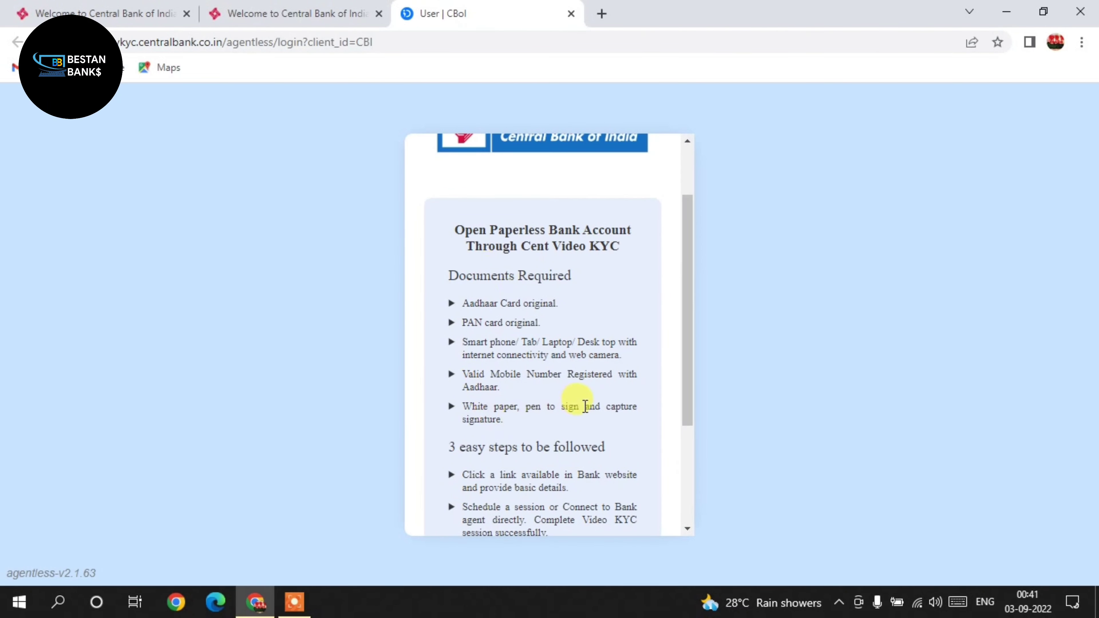
{"action": "left_click_drag", "start_coordinate": [688, 405], "coordinate": [694, 495]}
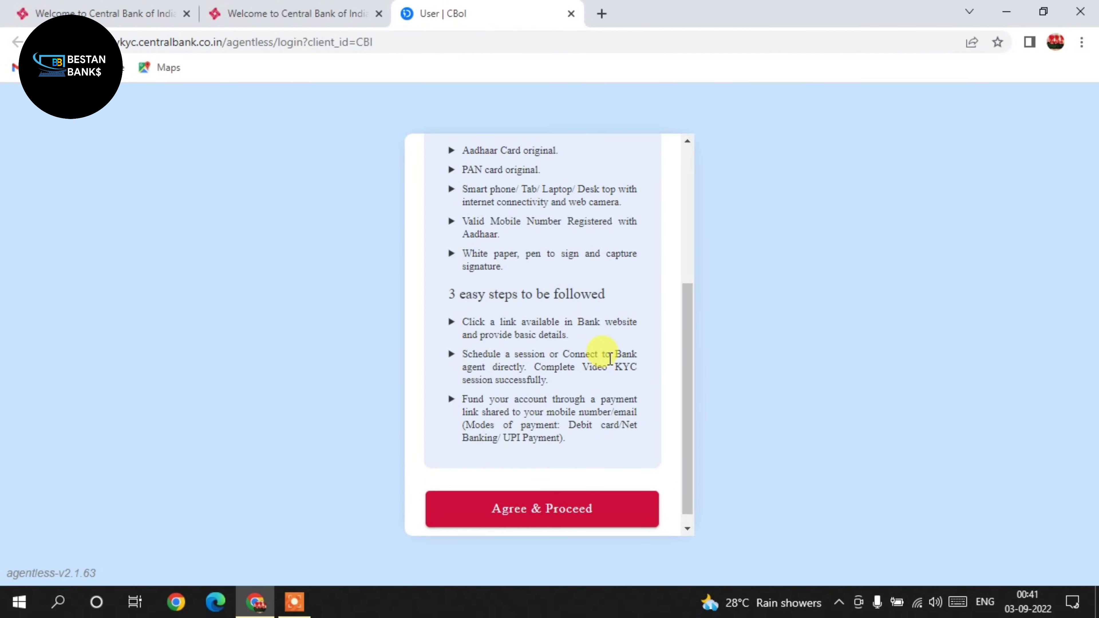
{"action": "left_click", "coordinate": [546, 508]}
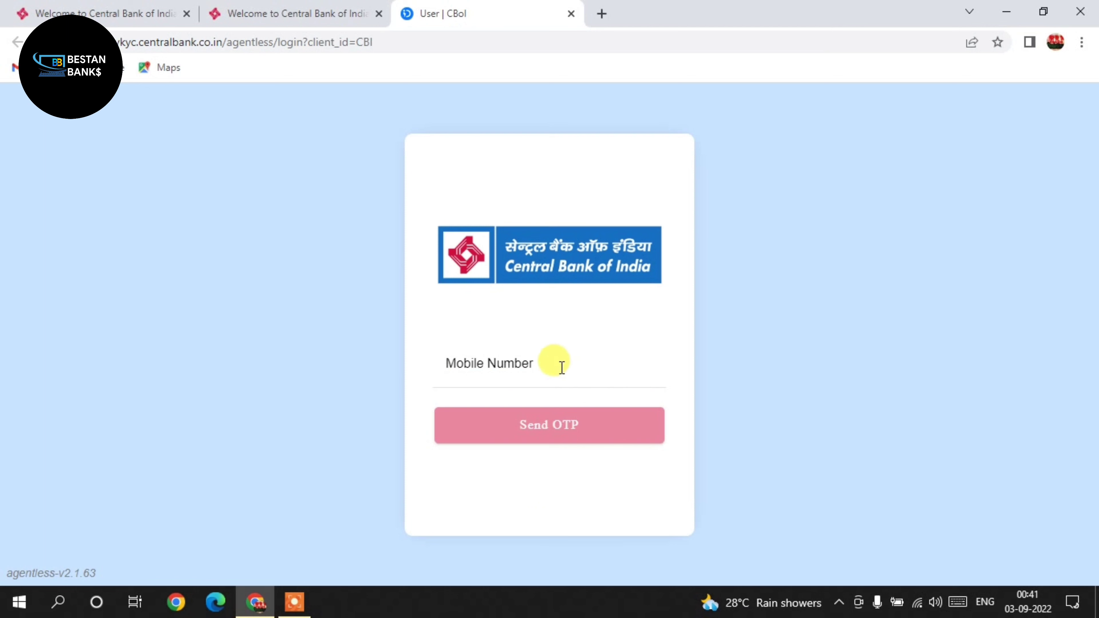
- Enter the applicant's mobile number, request an OTP, and fill in and verify the verification code
{"action": "left_click", "coordinate": [528, 363]}
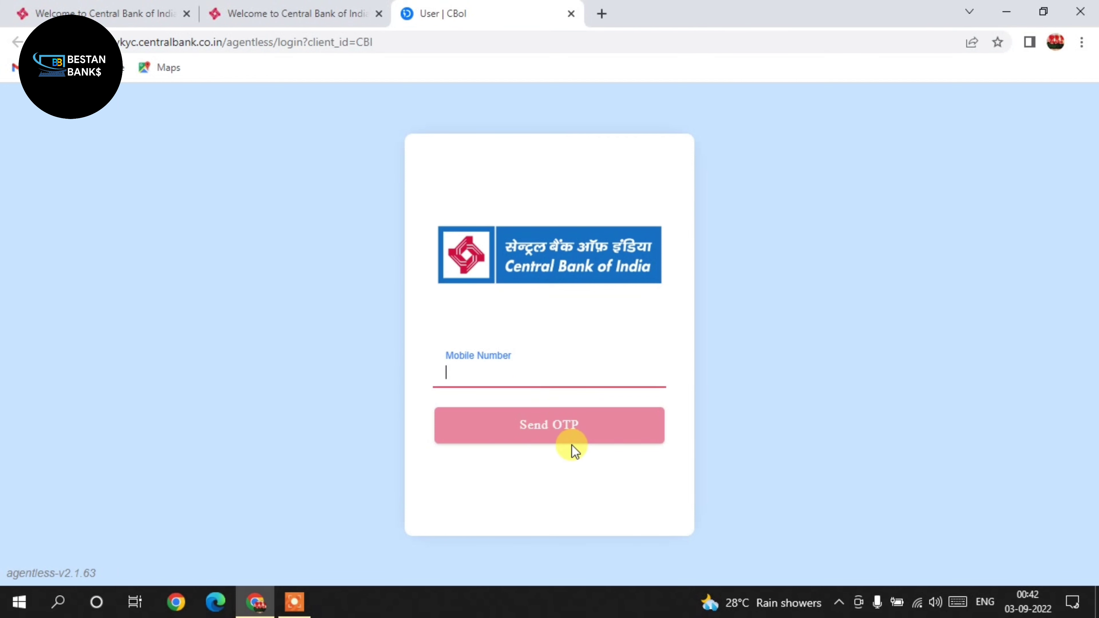
{"action": "left_click", "coordinate": [591, 437]}
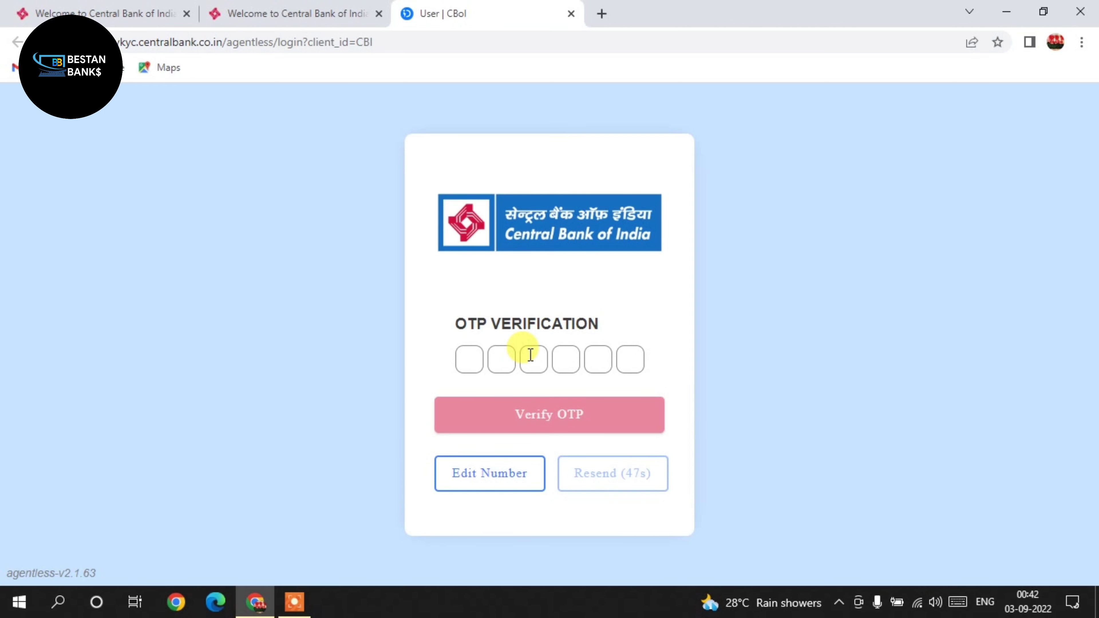
{"action": "left_click", "coordinate": [497, 359]}
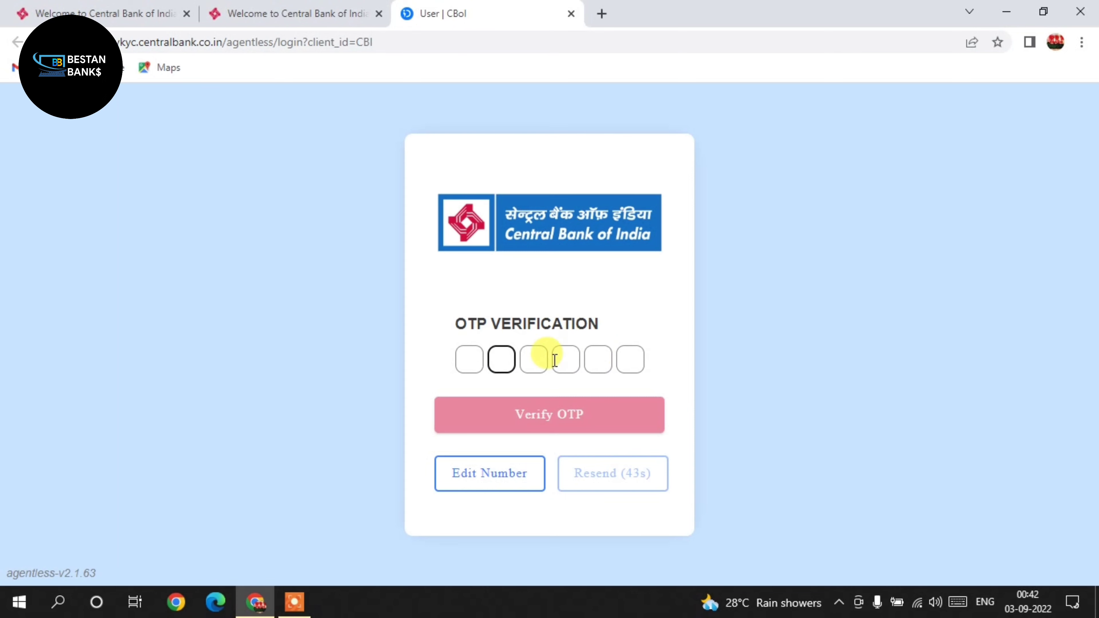
{"action": "left_click", "coordinate": [562, 419]}
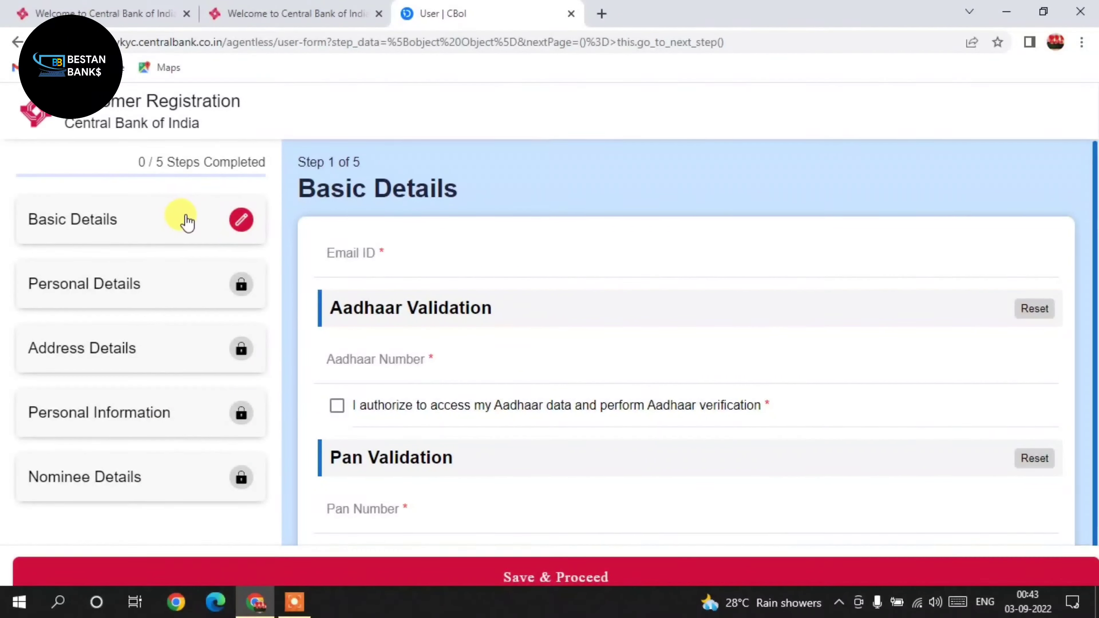
- Fill in the email ID and Aadhaar number in Basic Details and authorize Aadhaar verification
{"action": "left_click", "coordinate": [186, 216]}
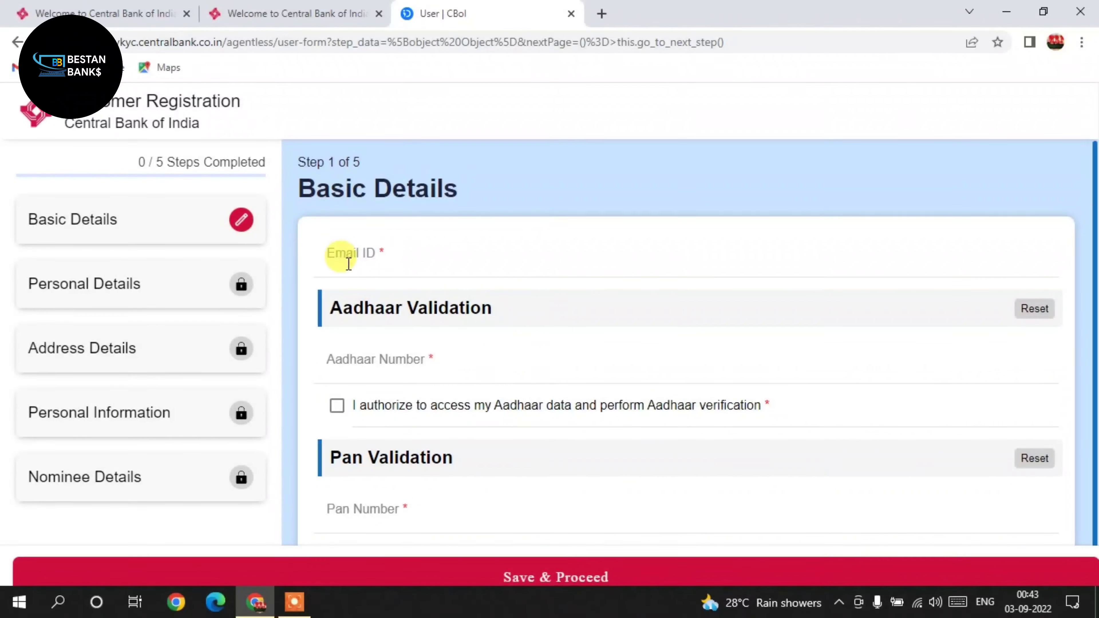
{"action": "left_click", "coordinate": [434, 265]}
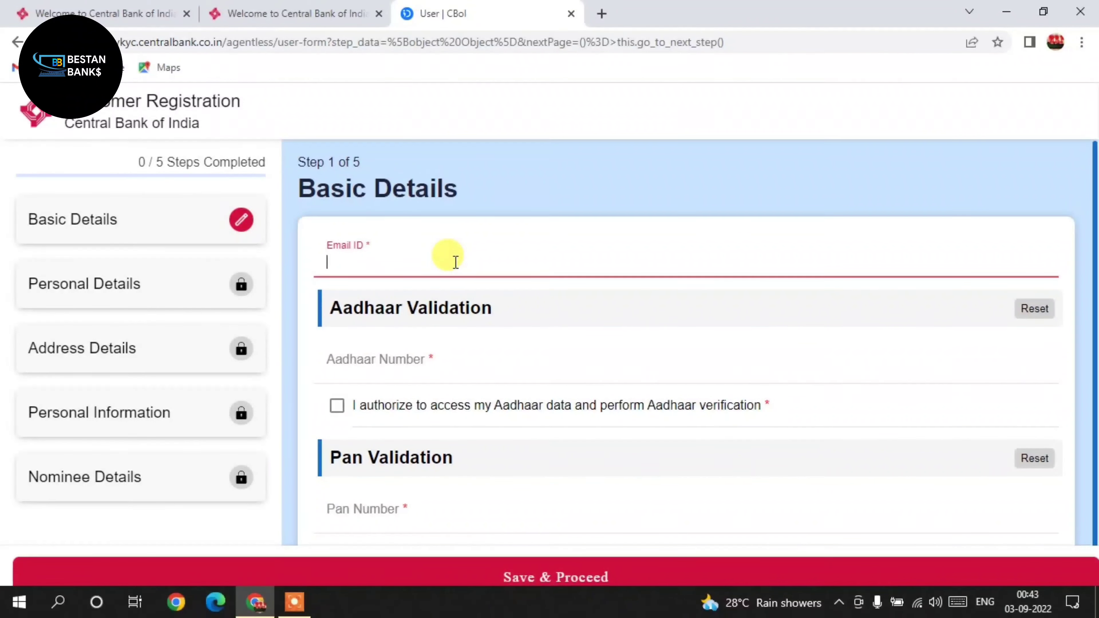
{"action": "left_click", "coordinate": [450, 359]}
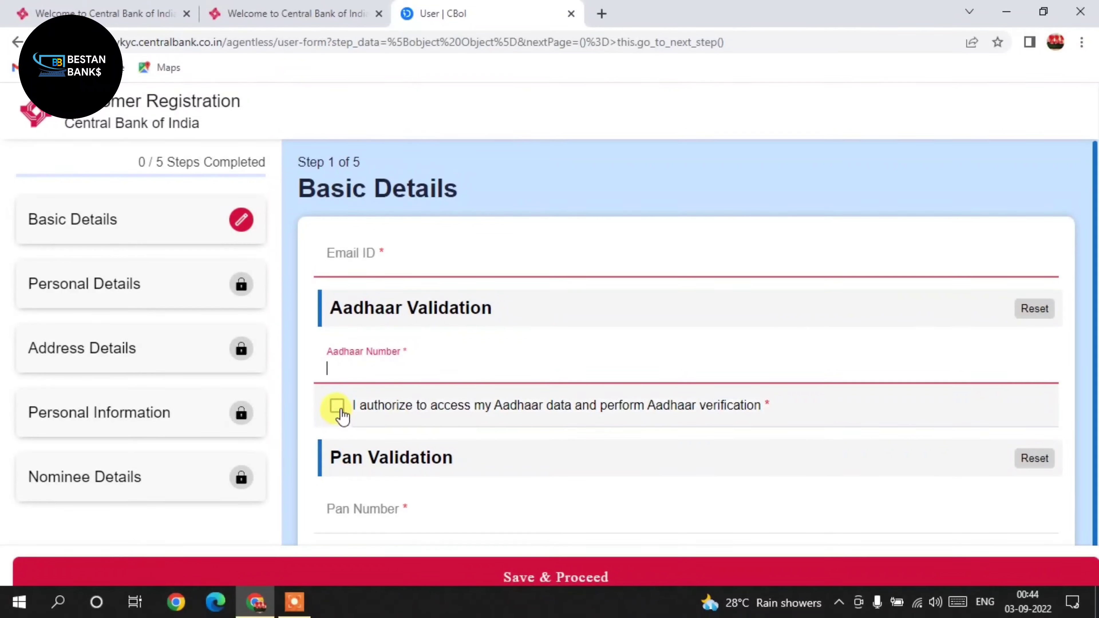
{"action": "left_click", "coordinate": [340, 412]}
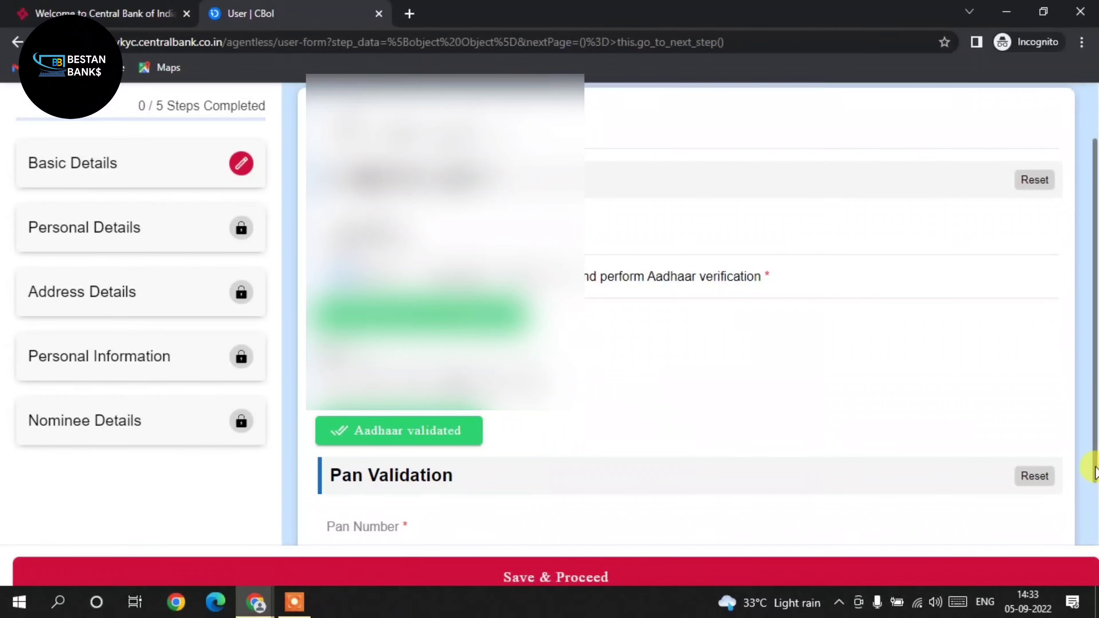
- Enter the PAN number, authorize Pan verification, and save the Basic Details section
{"action": "scroll", "coordinate": [1093, 503], "scroll_direction": "down", "scroll_amount": 2}
{"action": "left_click", "coordinate": [448, 453]}
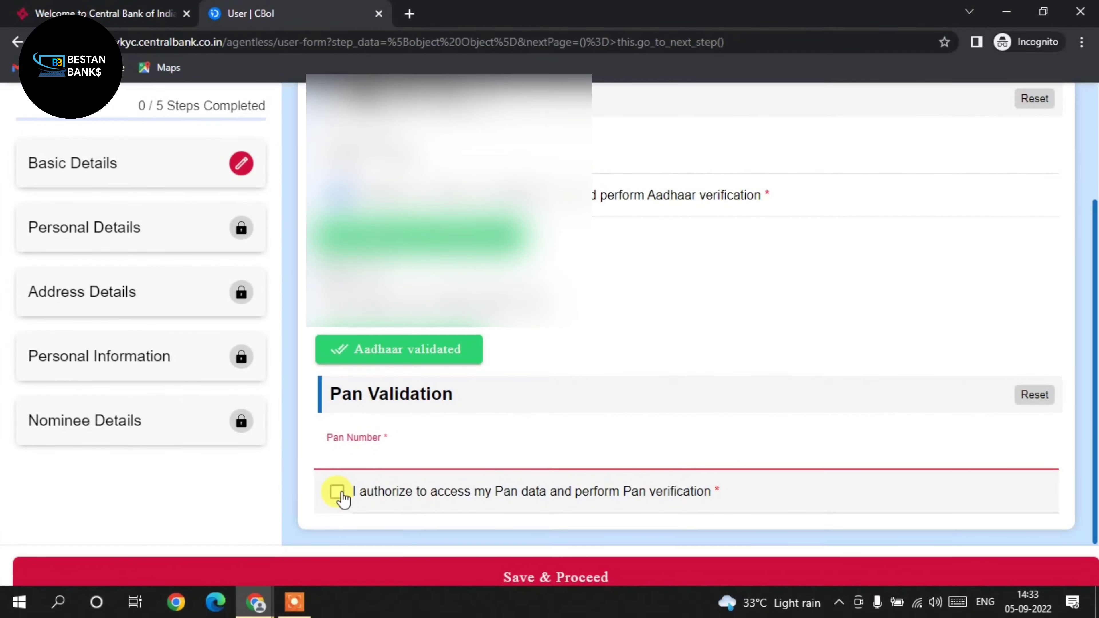
{"action": "left_click", "coordinate": [339, 493]}
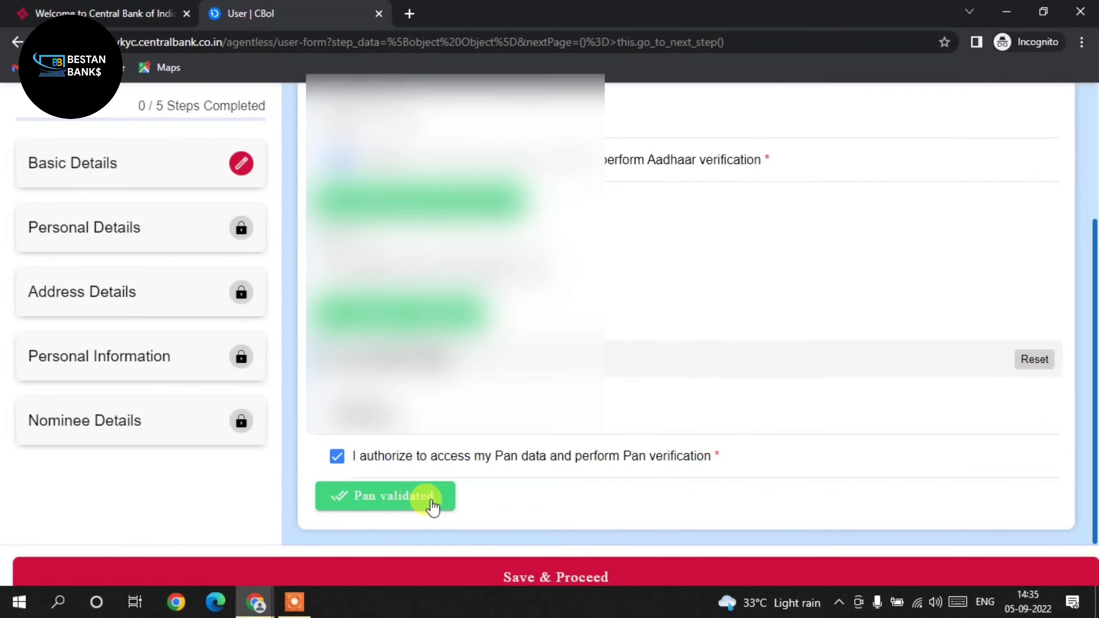
{"action": "left_click", "coordinate": [547, 576]}
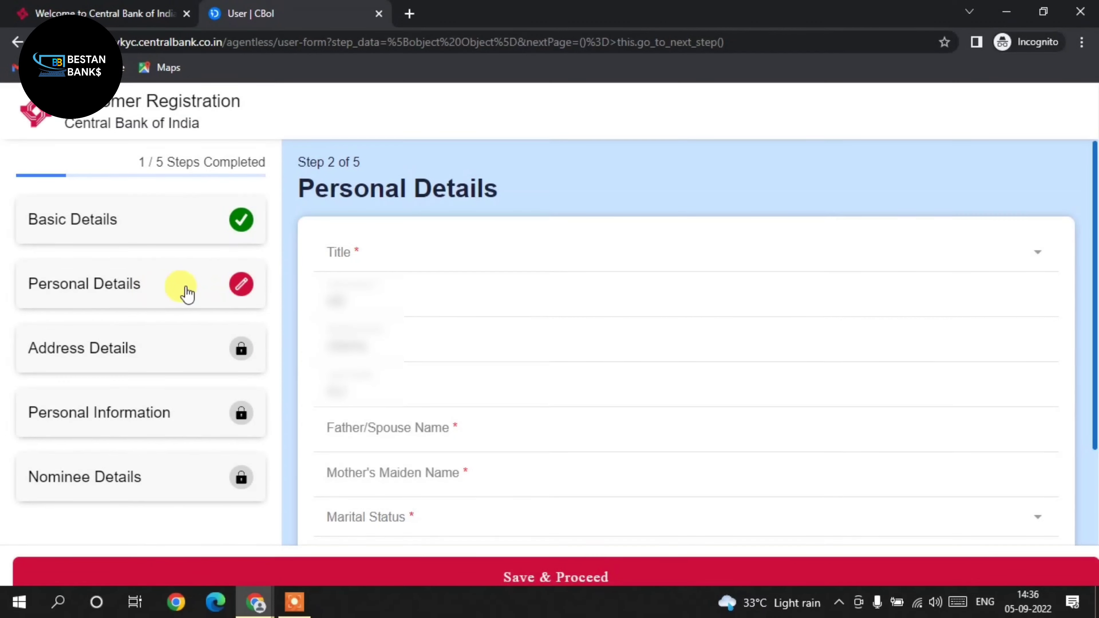
- Look through the available Title options in Personal Details and close the list without choosing one
{"action": "left_click", "coordinate": [231, 294]}
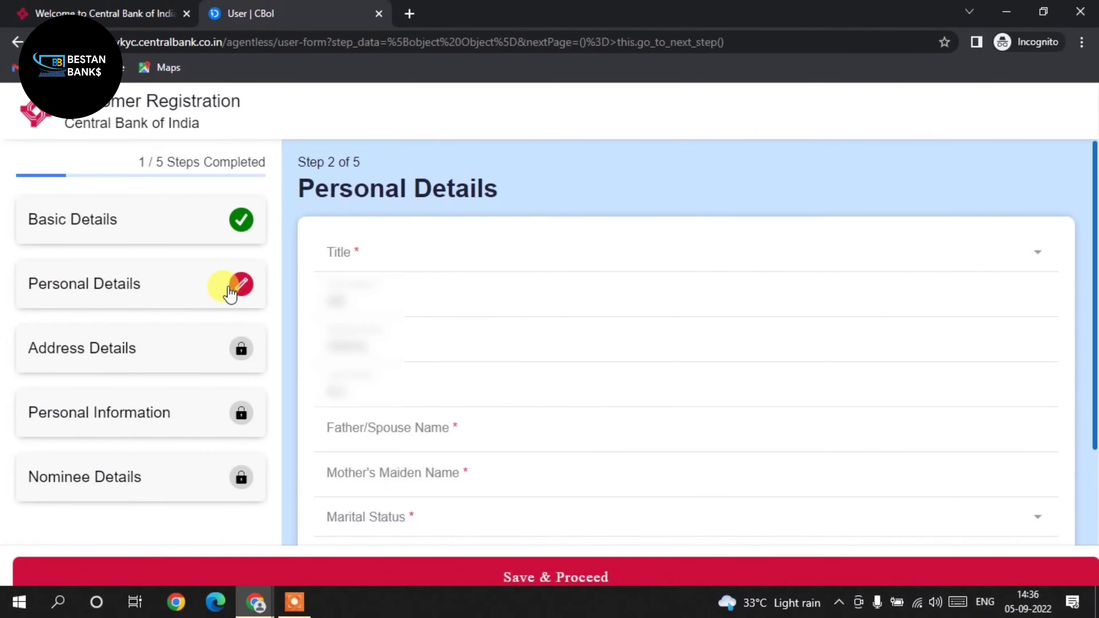
{"action": "left_click", "coordinate": [487, 264]}
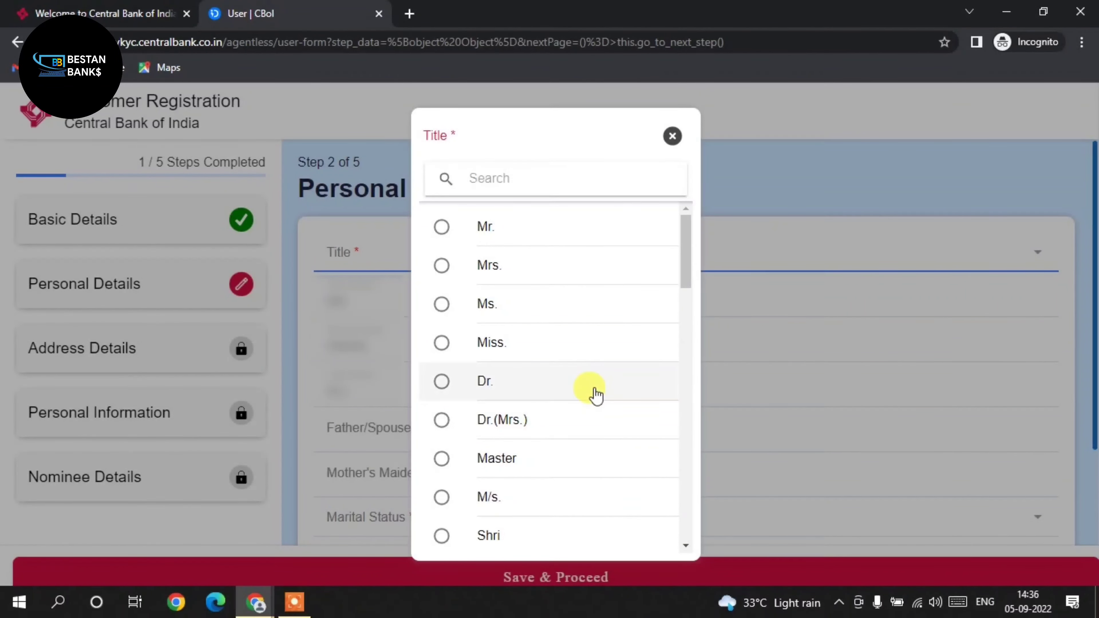
{"action": "left_click_drag", "start_coordinate": [685, 279], "coordinate": [711, 414]}
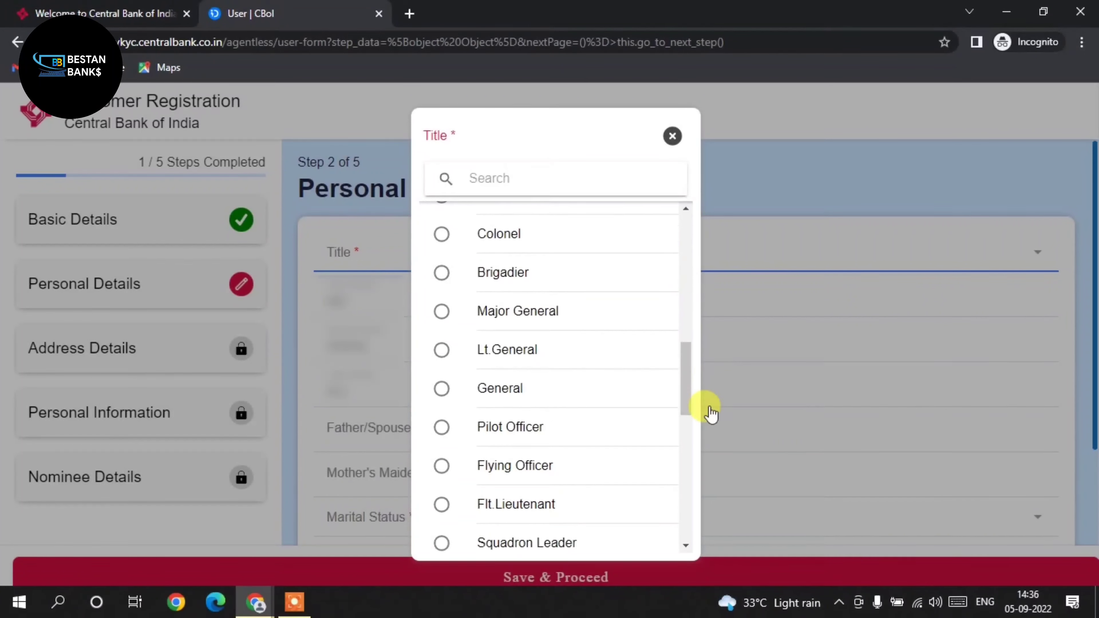
{"action": "left_click", "coordinate": [557, 176]}
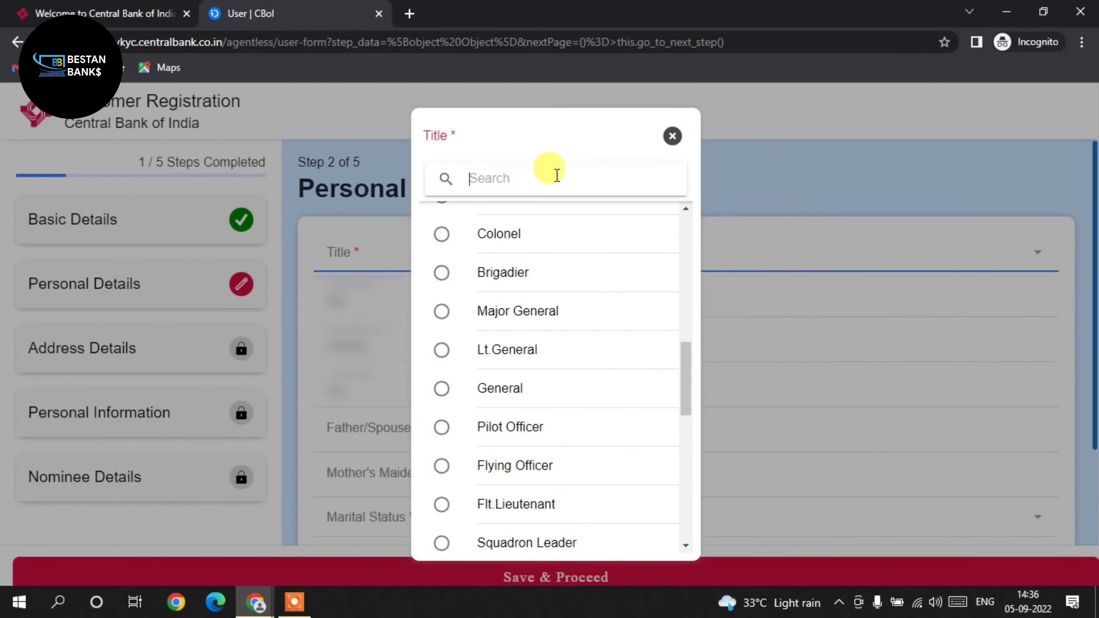
{"action": "left_click", "coordinate": [672, 136]}
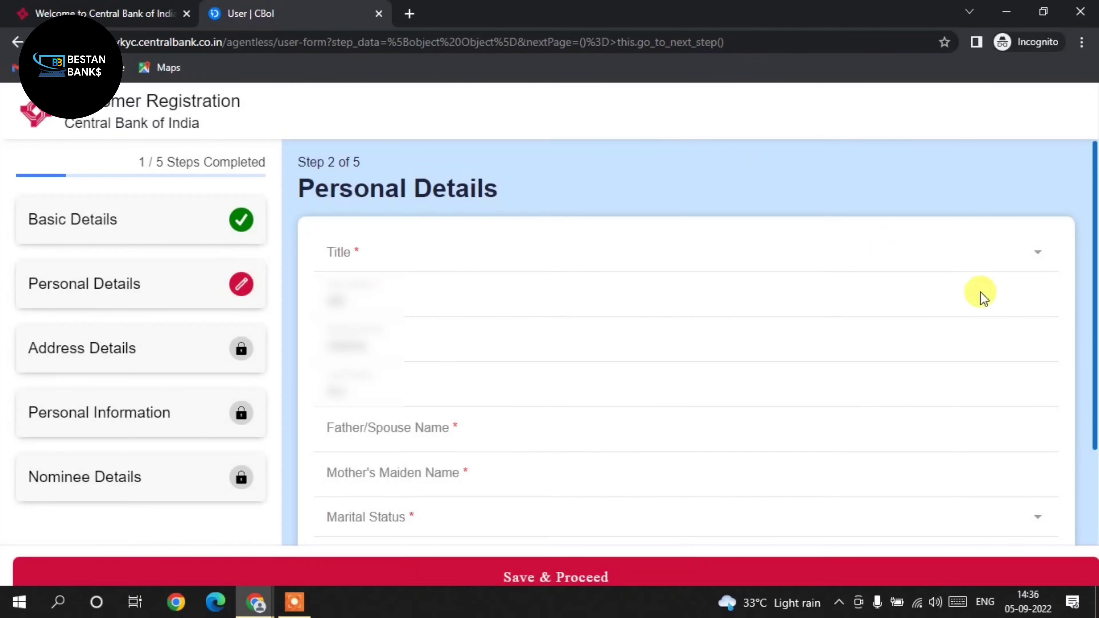
- Examine the Father/Spouse Name and Mother's Maiden Name fields and the Marital Status options, leaving them unset
{"action": "scroll", "coordinate": [1092, 310], "scroll_direction": "down", "scroll_amount": 1}
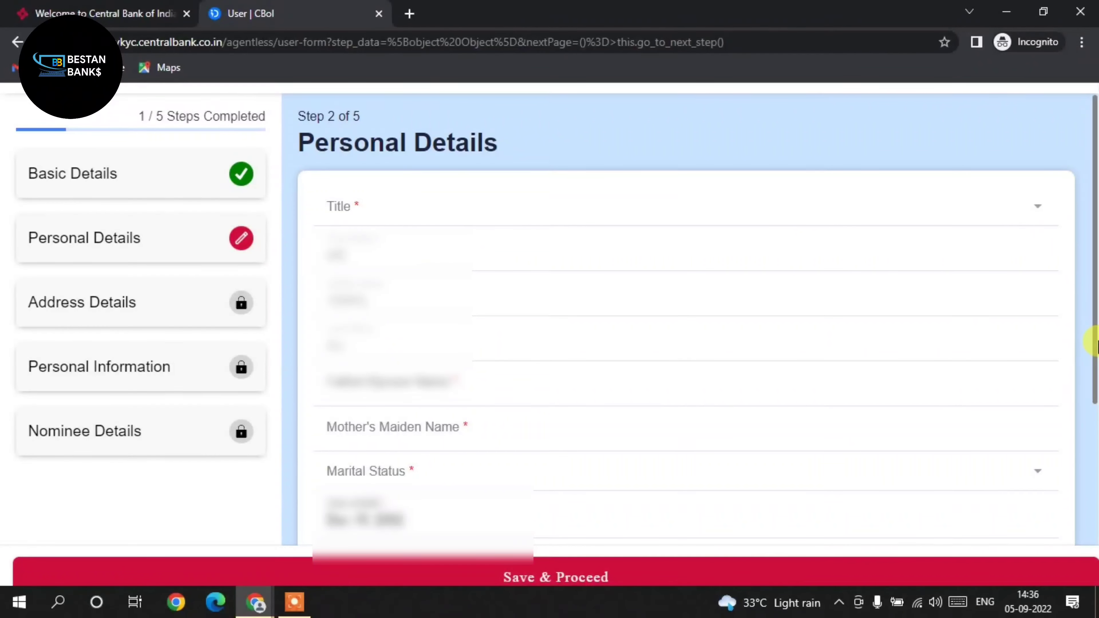
{"action": "scroll", "coordinate": [1093, 349], "scroll_direction": "down", "scroll_amount": 1}
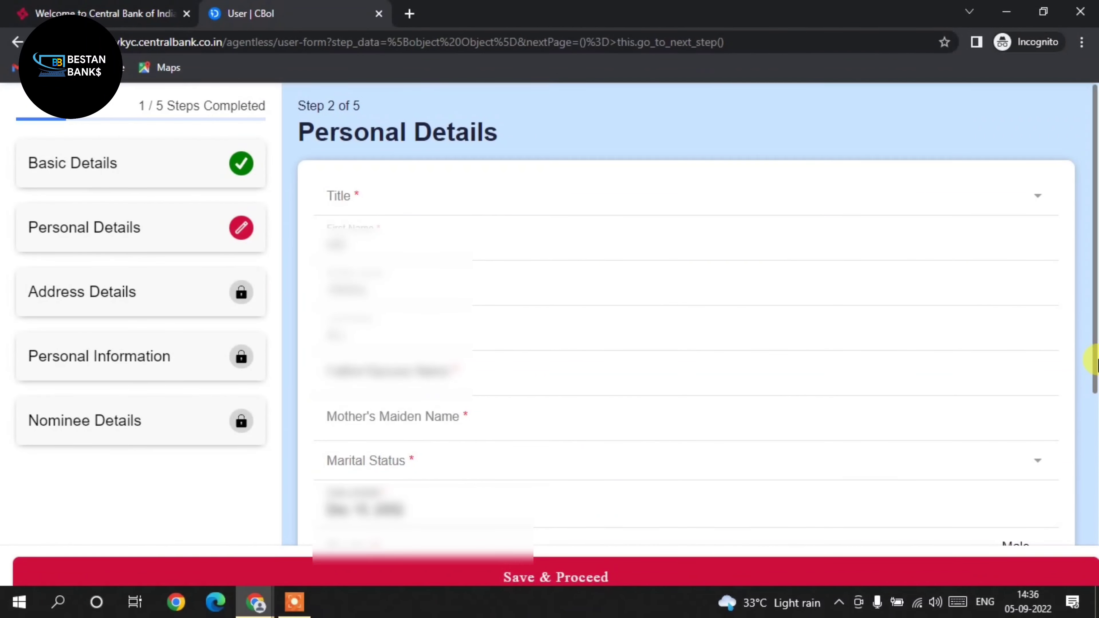
{"action": "left_click", "coordinate": [456, 384]}
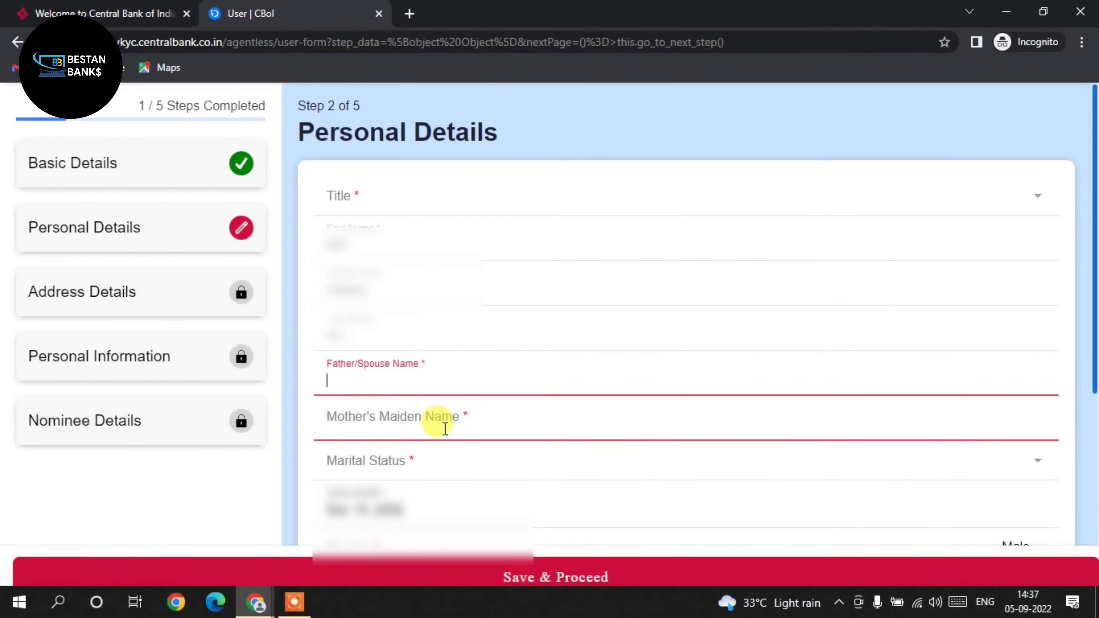
{"action": "left_click", "coordinate": [435, 423]}
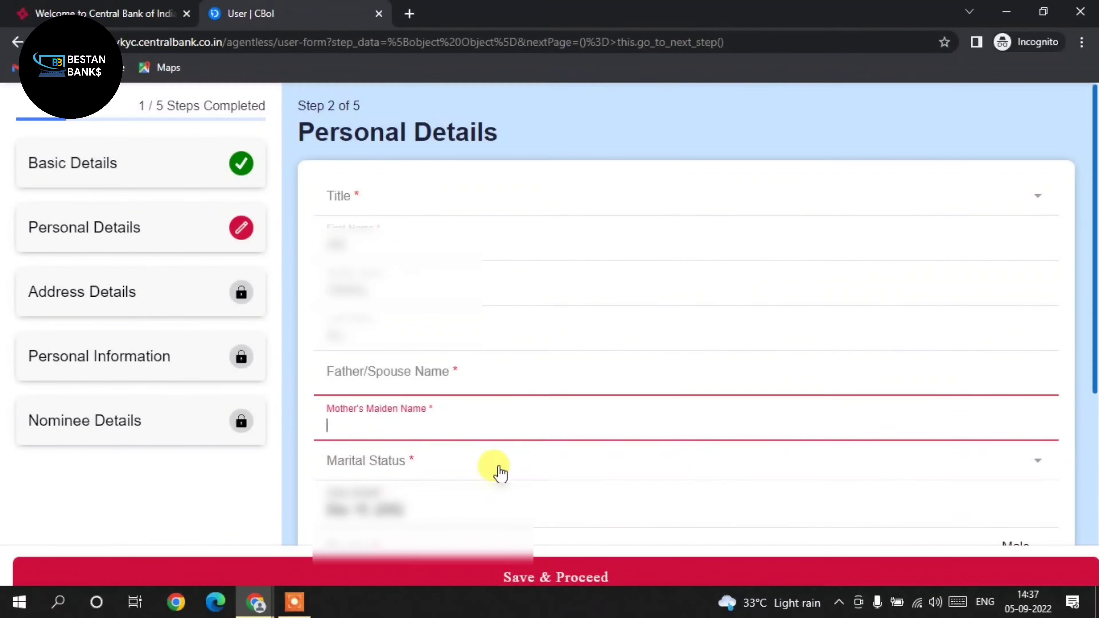
{"action": "left_click", "coordinate": [452, 468]}
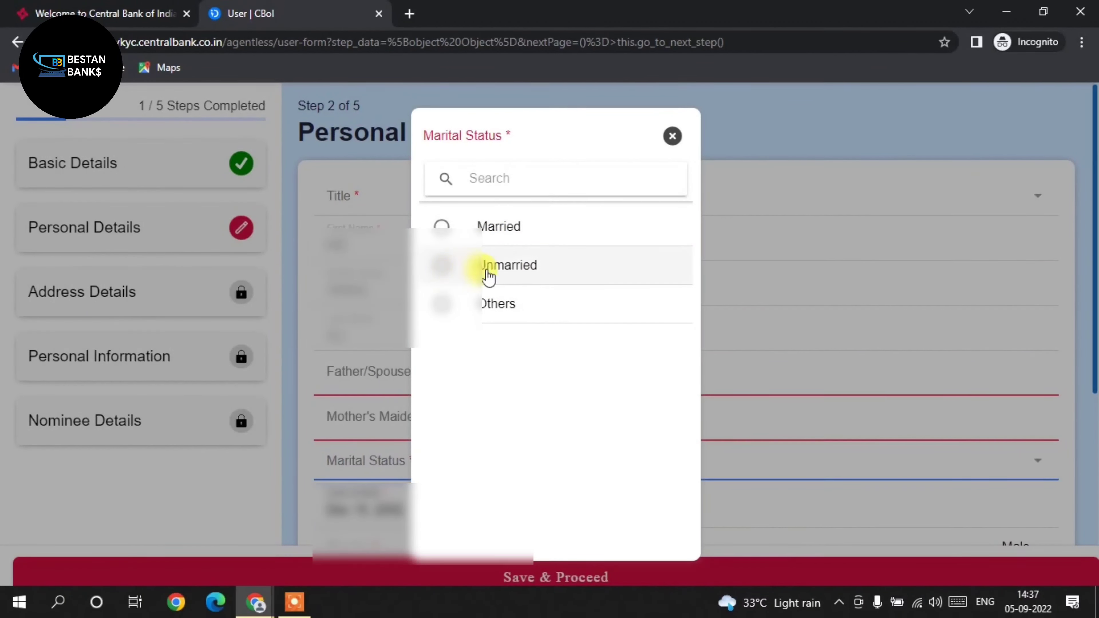
{"action": "left_click", "coordinate": [672, 136]}
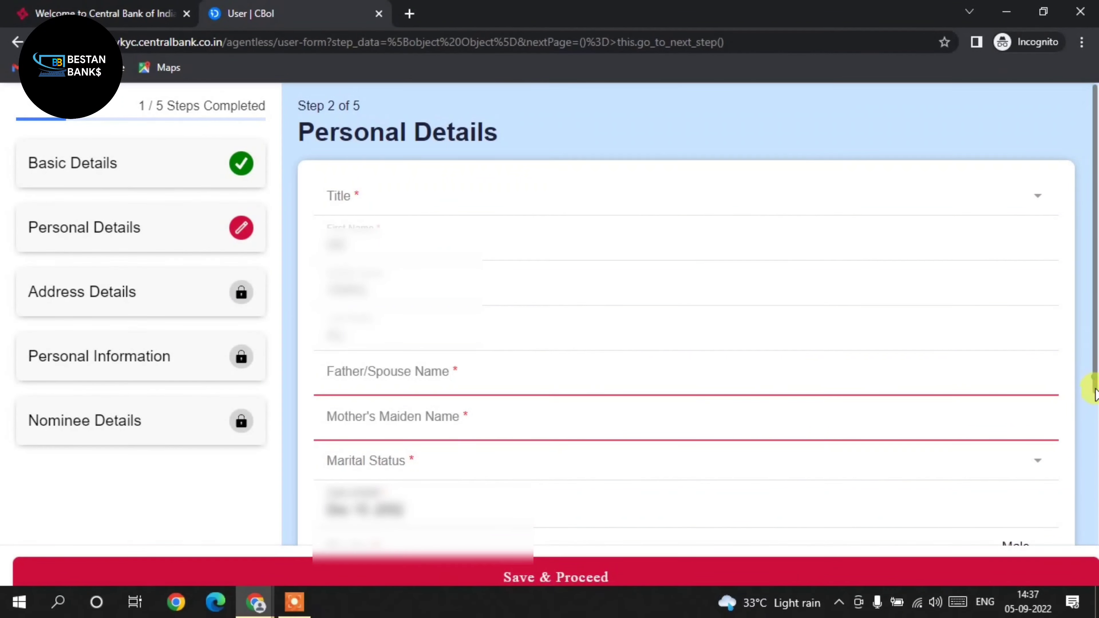
- Check the Gender and Place of Birth fields, and answer No to being a tax resident outside India
{"action": "left_click_drag", "start_coordinate": [1096, 395], "coordinate": [1089, 472]}
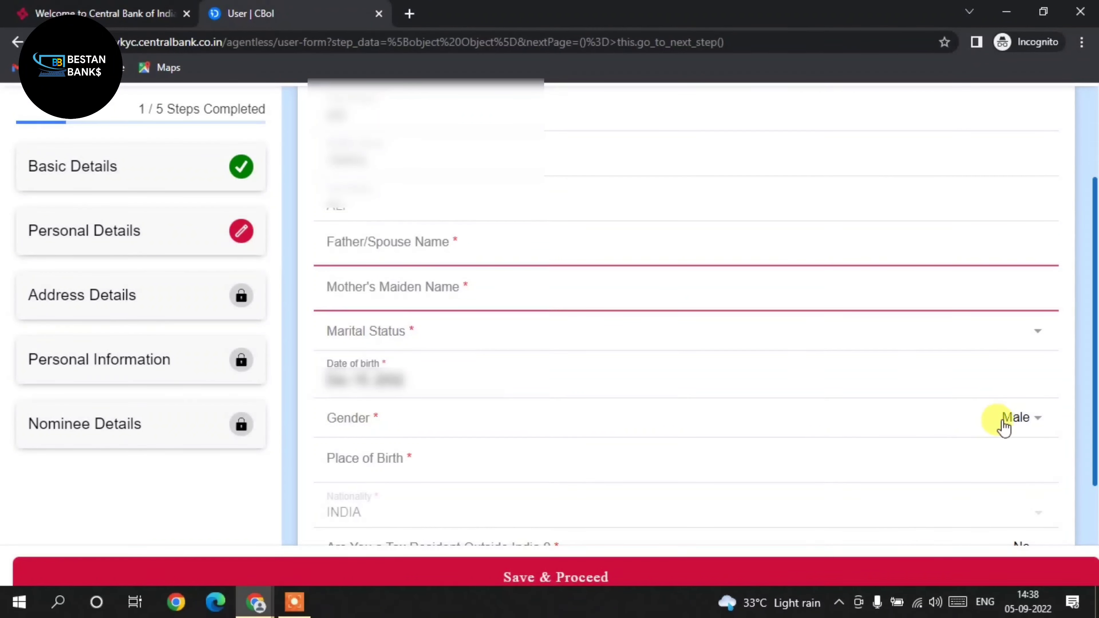
{"action": "left_click_drag", "start_coordinate": [1096, 430], "coordinate": [1095, 432]}
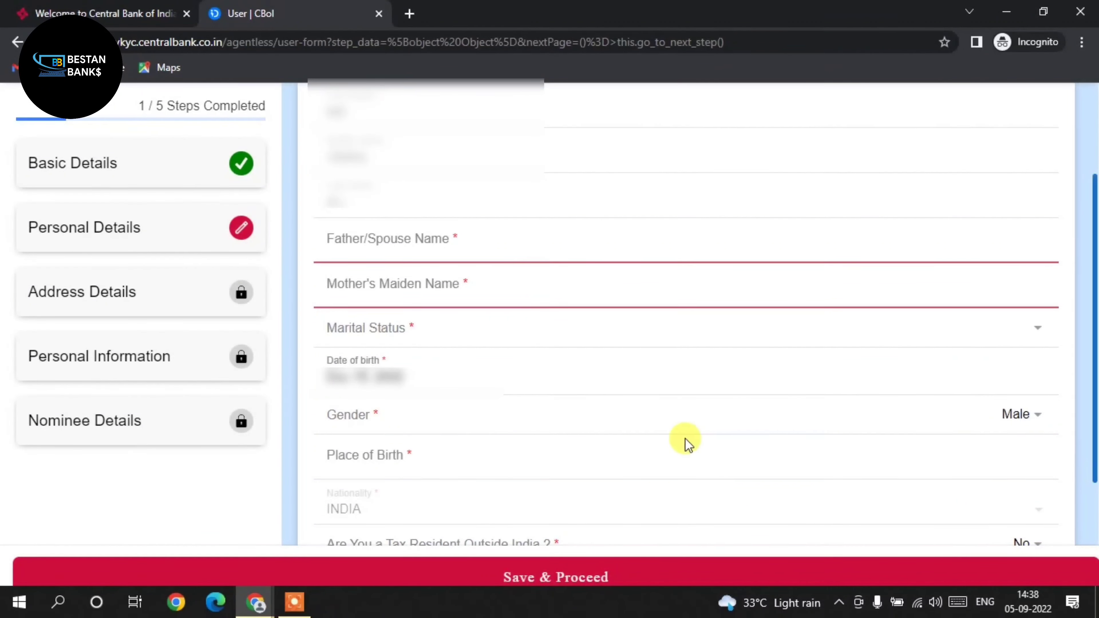
{"action": "left_click", "coordinate": [378, 463]}
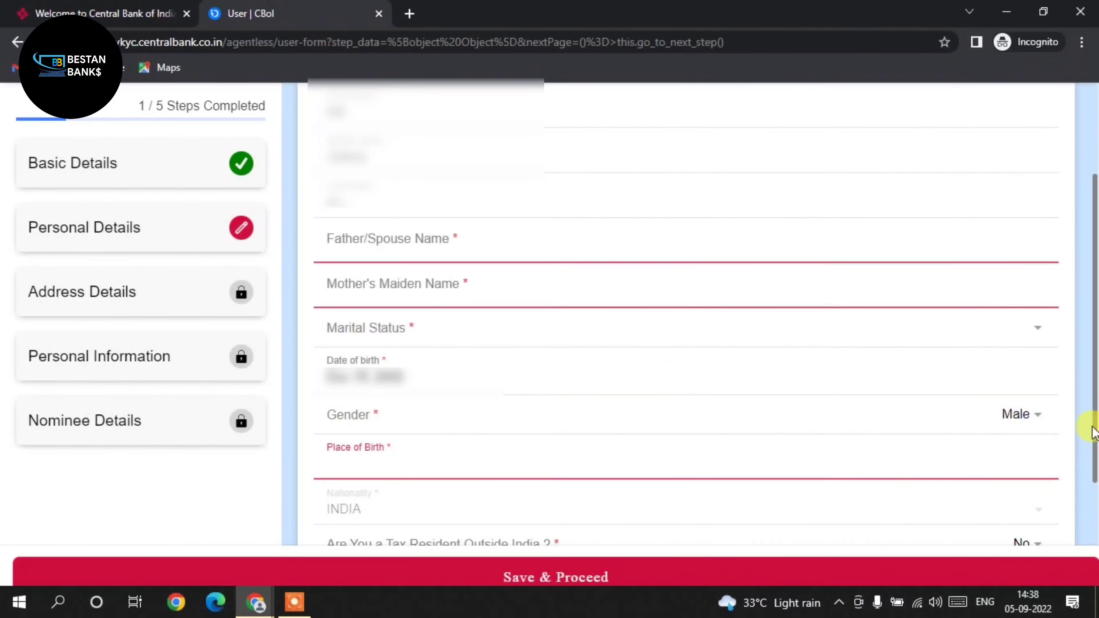
{"action": "left_click_drag", "start_coordinate": [1091, 431], "coordinate": [1090, 491]}
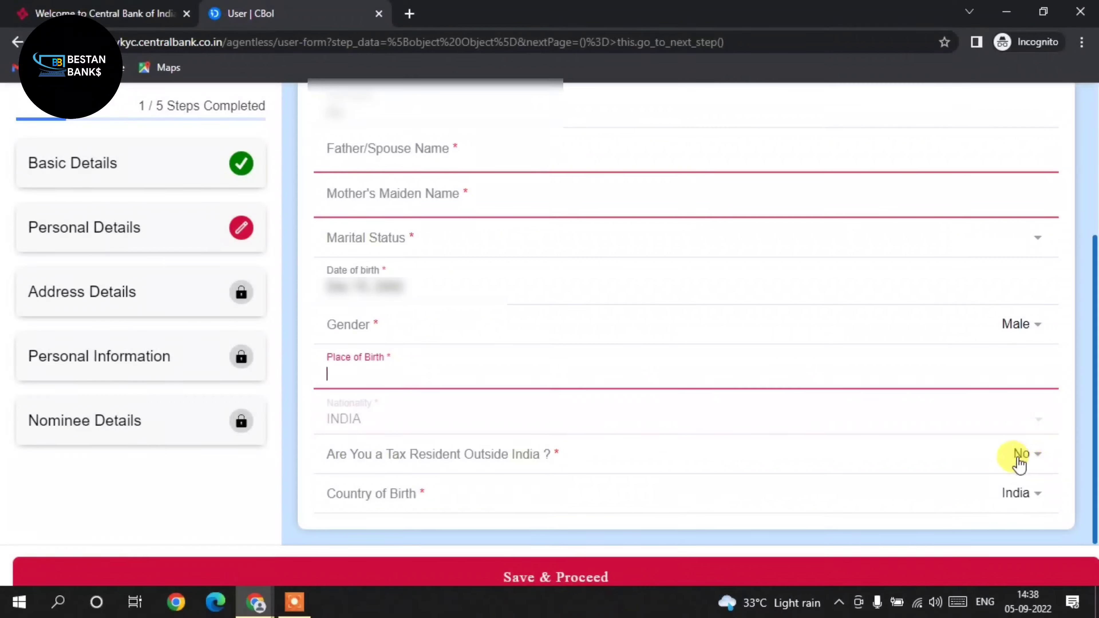
{"action": "left_click", "coordinate": [1023, 455]}
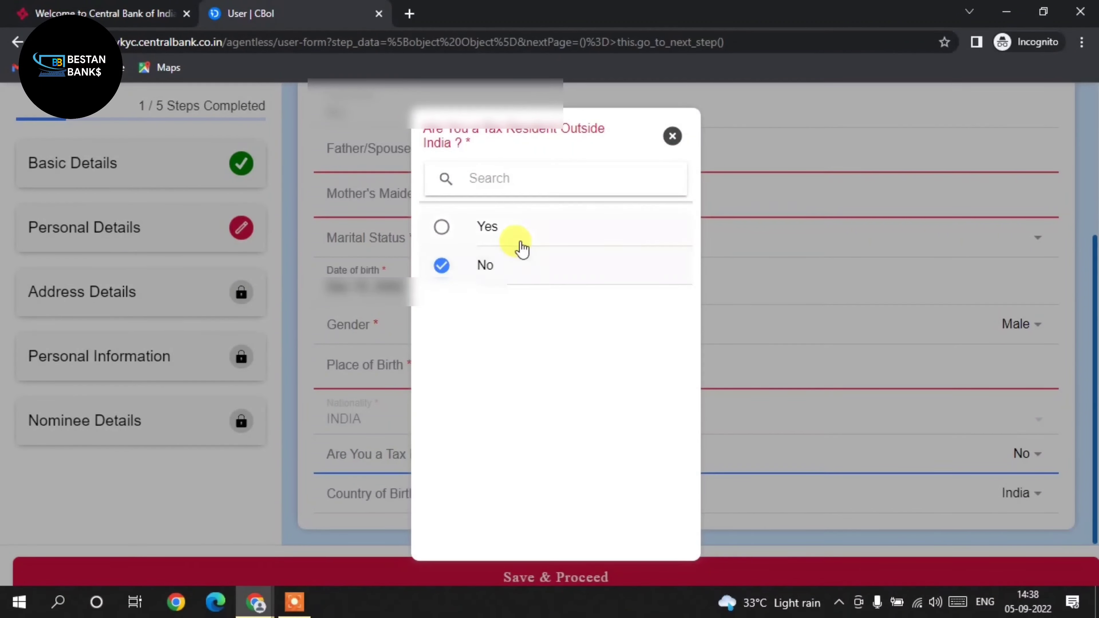
{"action": "left_click", "coordinate": [521, 269]}
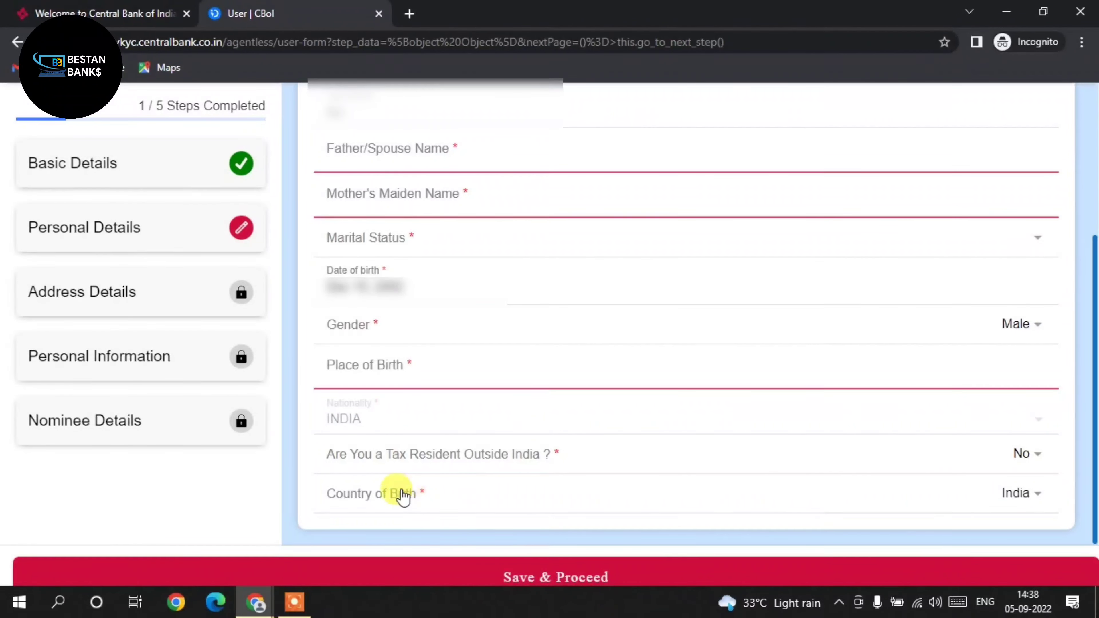
- Look through the Country of Birth options and close the list without changing the selection
{"action": "left_click", "coordinate": [401, 495]}
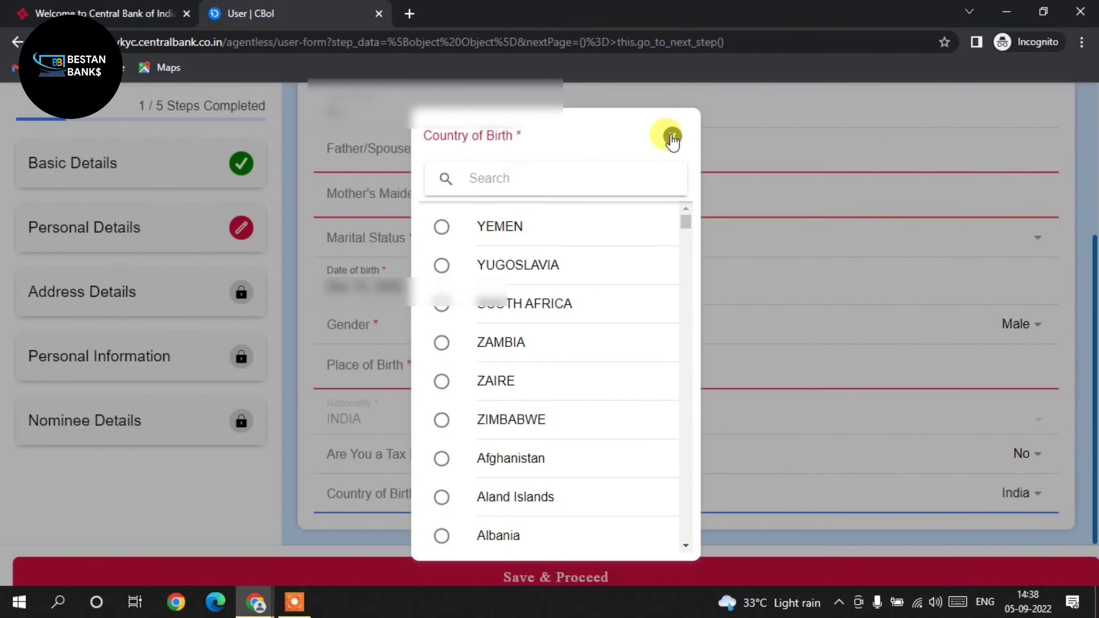
{"action": "left_click", "coordinate": [672, 137]}
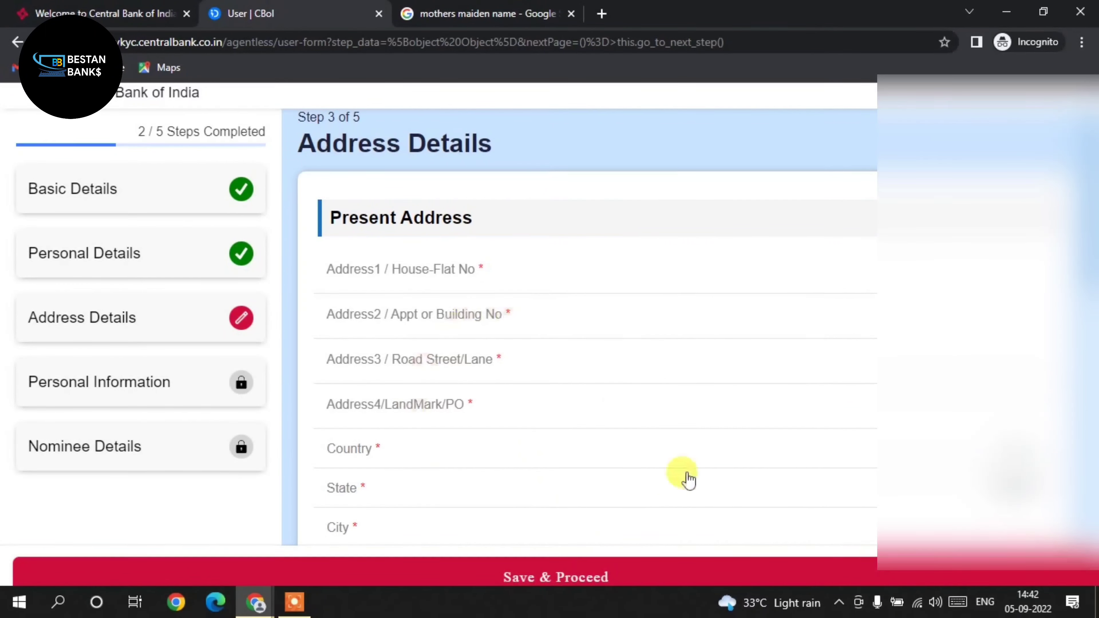
- Examine the four Present Address line fields, from House-Flat No to LandMark/PO, without filling them in
{"action": "scroll", "coordinate": [563, 347], "scroll_direction": "down", "scroll_amount": 2}
{"action": "left_click", "coordinate": [423, 193]}
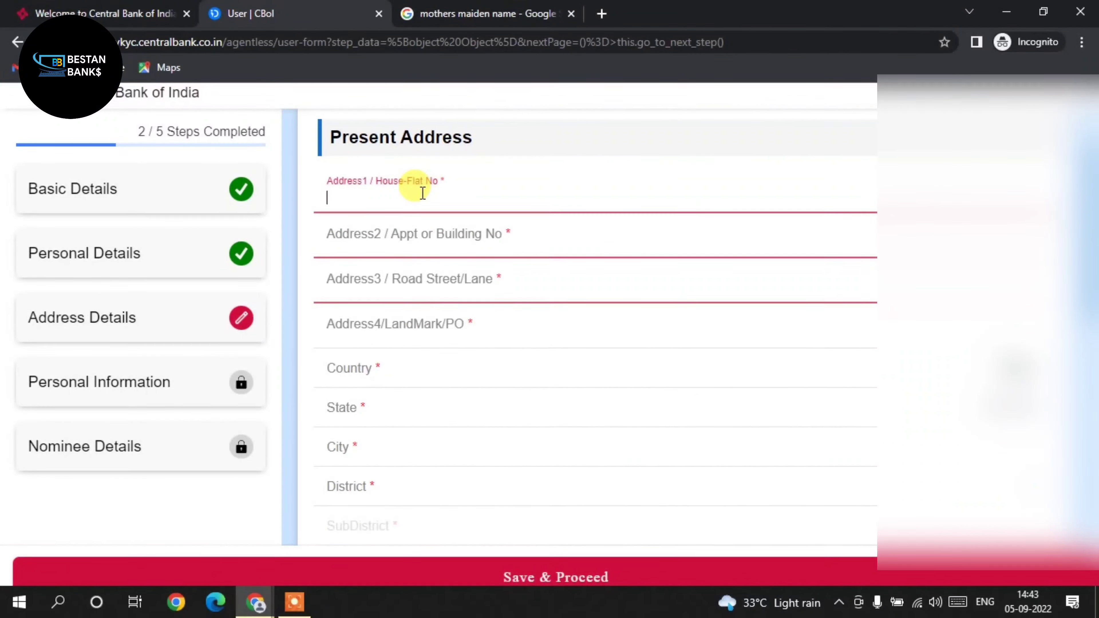
{"action": "left_click", "coordinate": [396, 234]}
{"action": "left_click", "coordinate": [386, 282]}
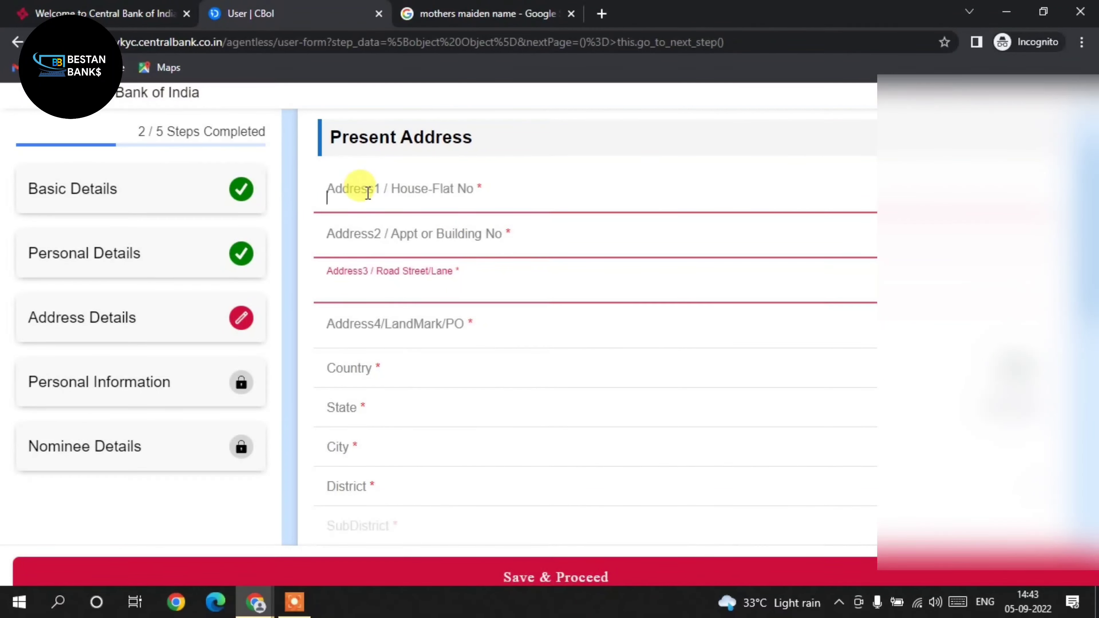
{"action": "left_click", "coordinate": [368, 192]}
{"action": "left_click", "coordinate": [407, 249]}
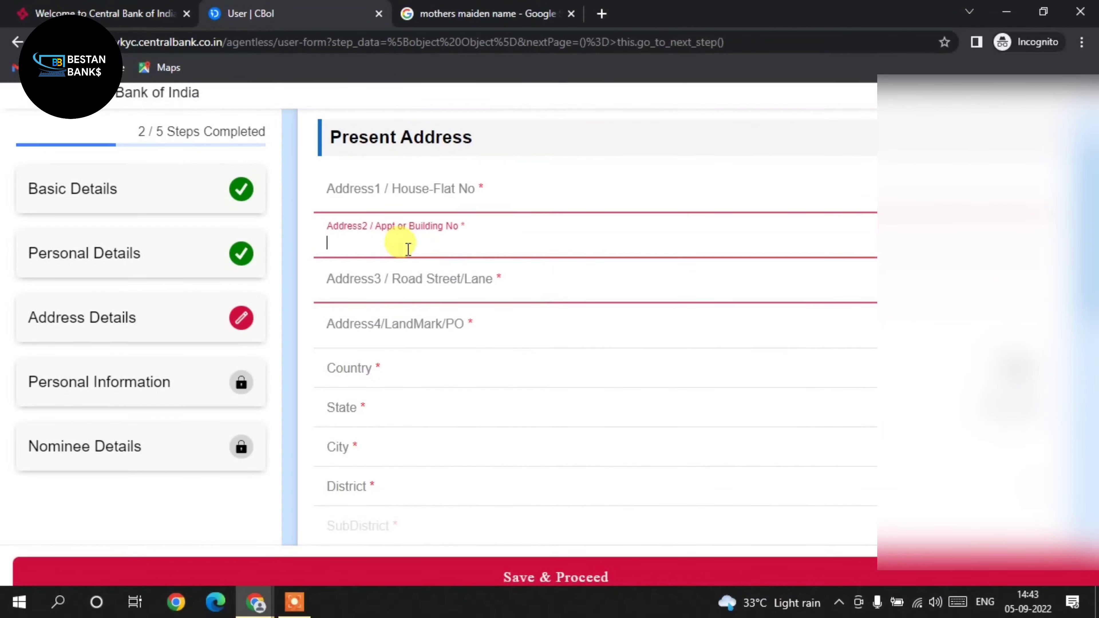
{"action": "left_click", "coordinate": [433, 284]}
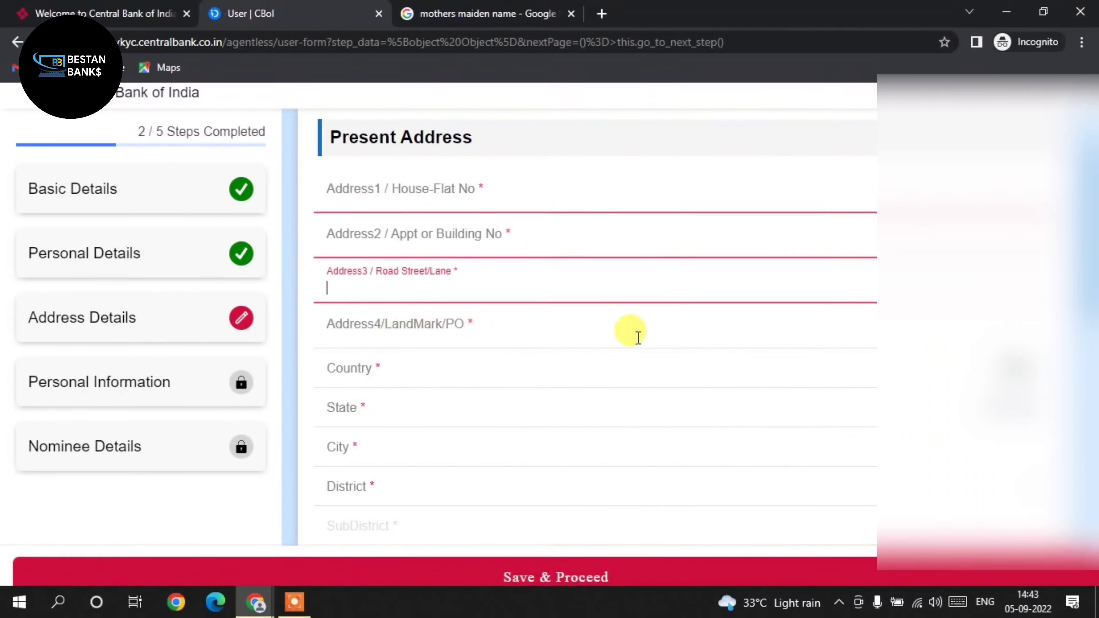
{"action": "left_click", "coordinate": [655, 325]}
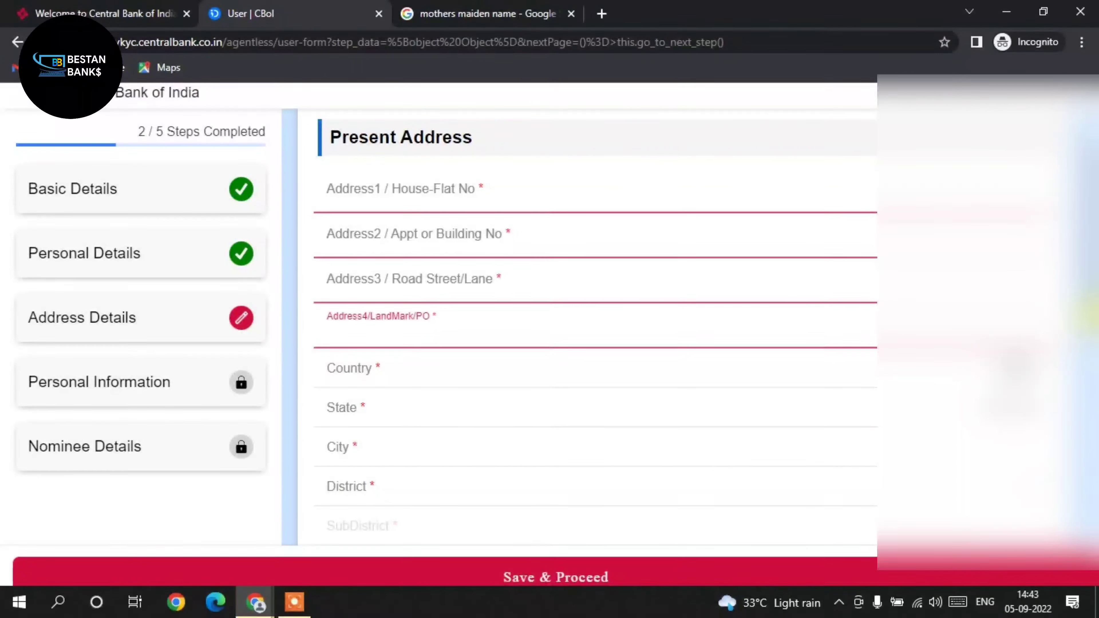
- Look through the State, City and District lists of the present address, closing each without changing its selection
{"action": "scroll", "coordinate": [596, 329], "scroll_direction": "down", "scroll_amount": 2}
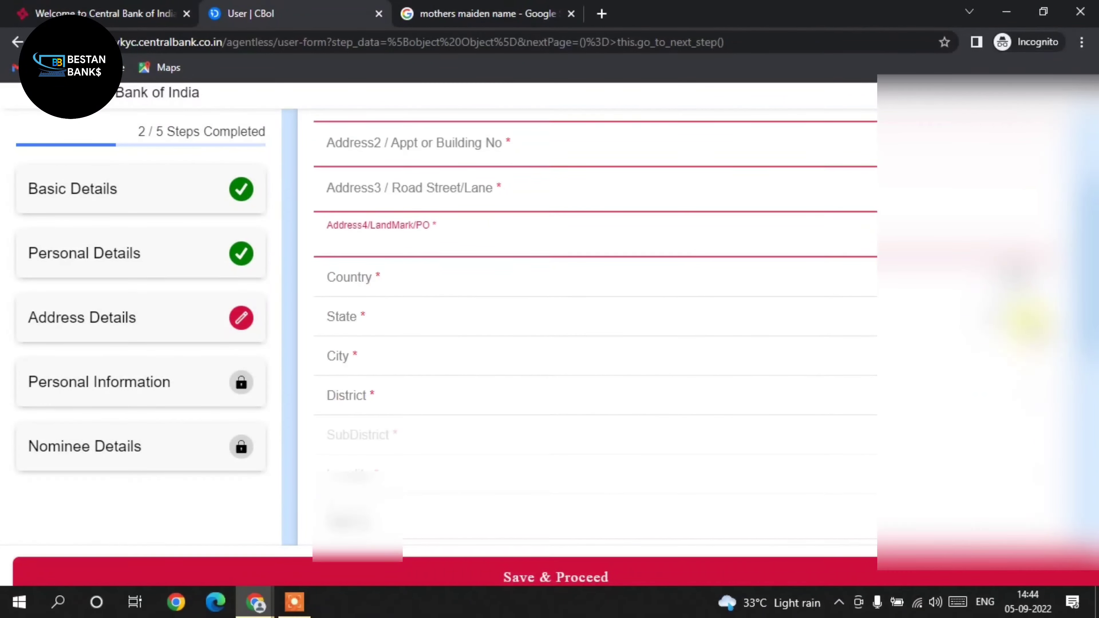
{"action": "key", "text": "Tab"}
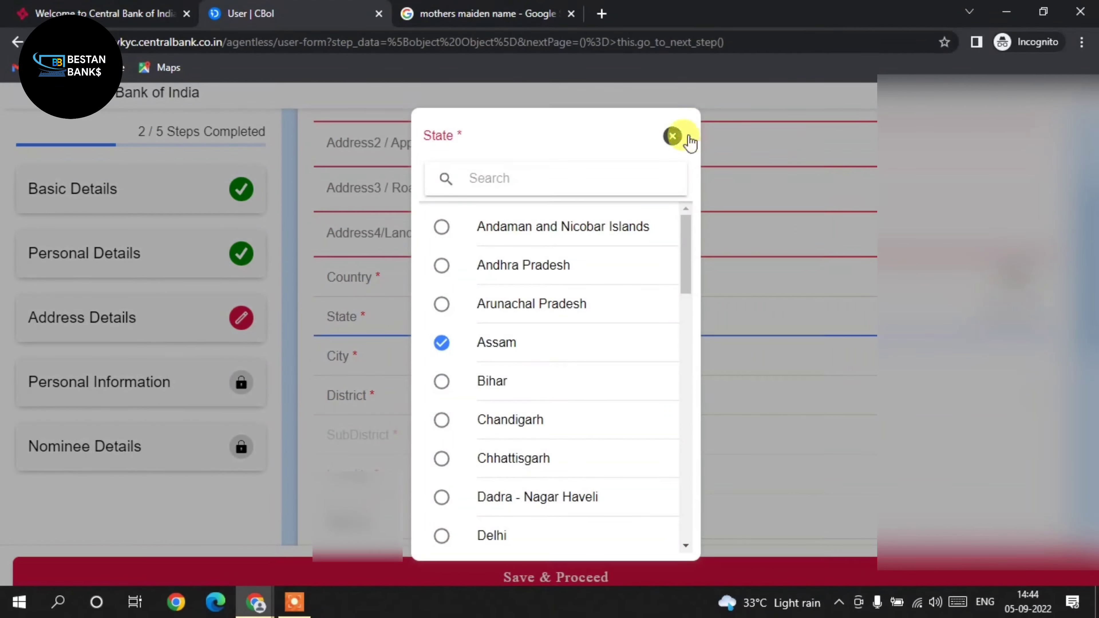
{"action": "left_click", "coordinate": [671, 136]}
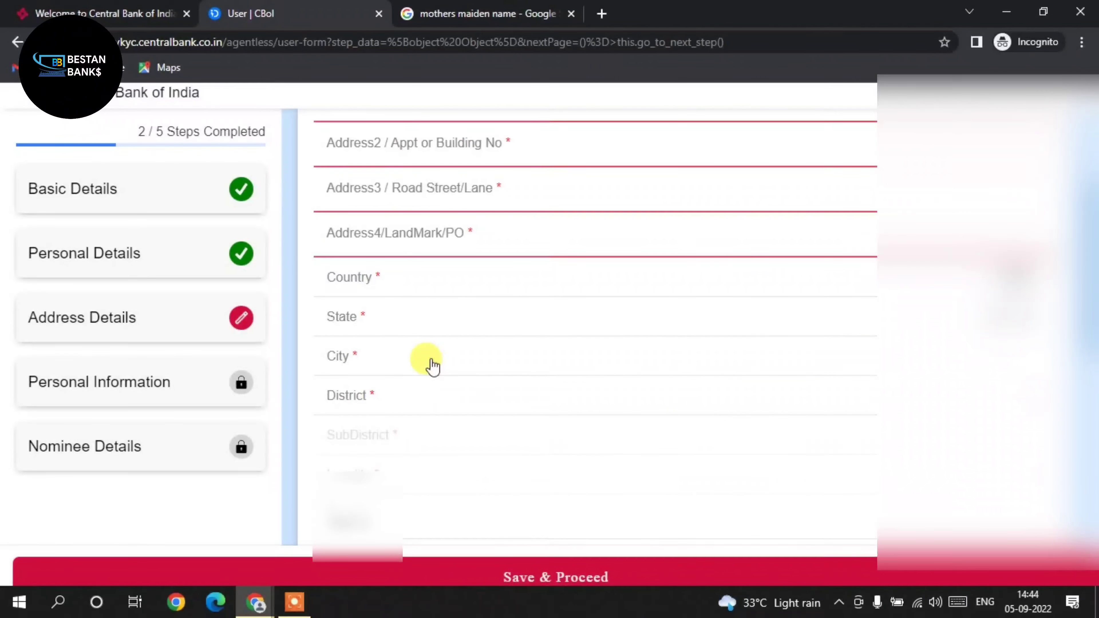
{"action": "left_click", "coordinate": [461, 360]}
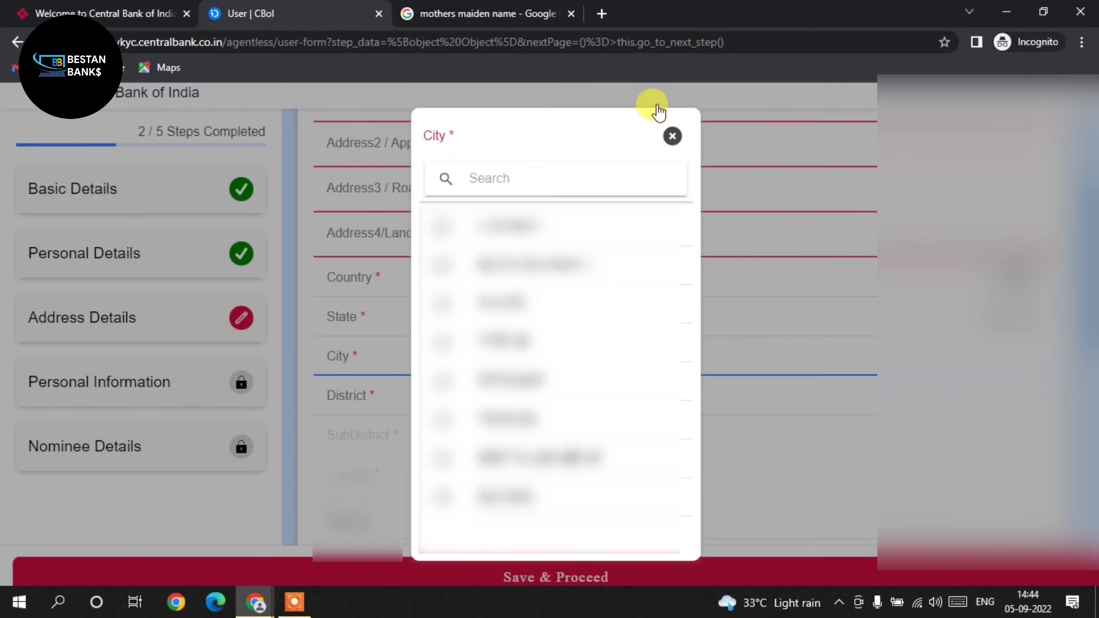
{"action": "left_click", "coordinate": [672, 136]}
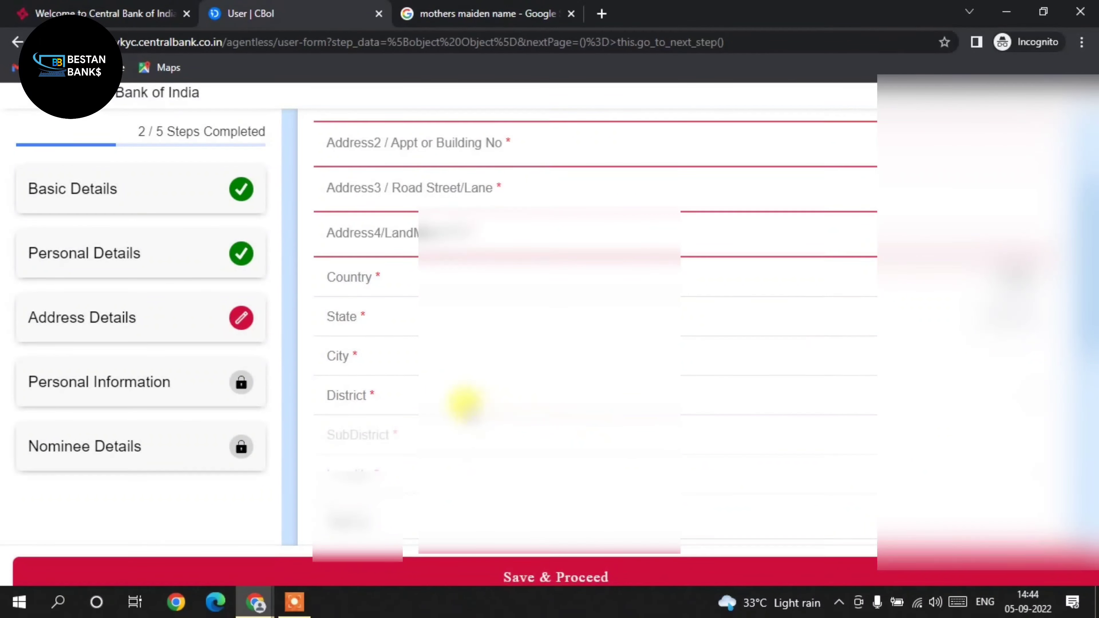
{"action": "left_click", "coordinate": [461, 395]}
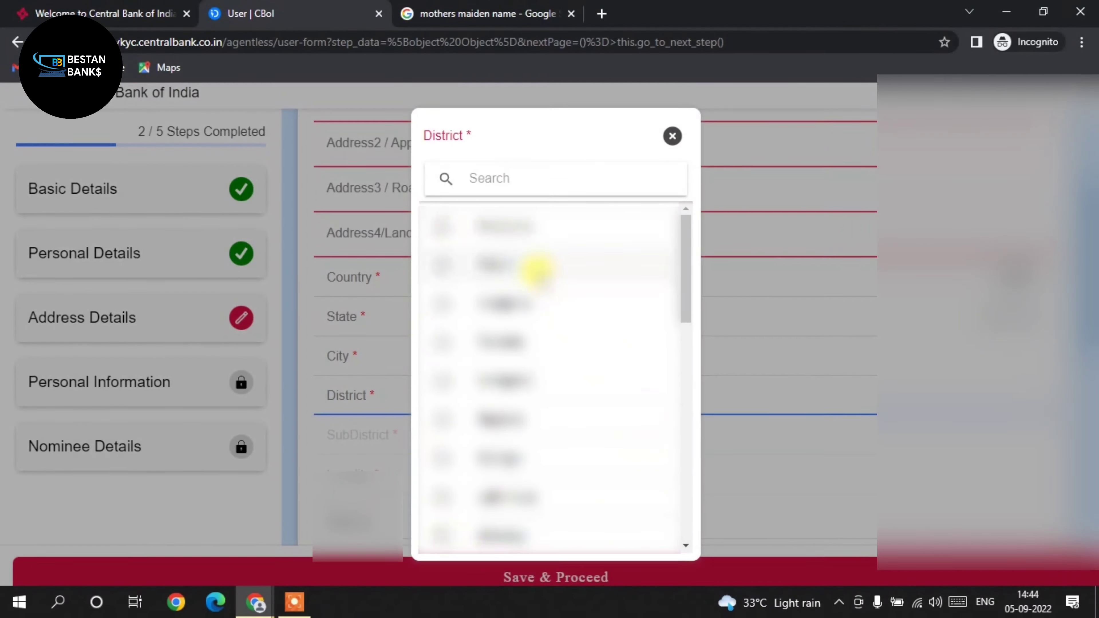
{"action": "left_click", "coordinate": [672, 136]}
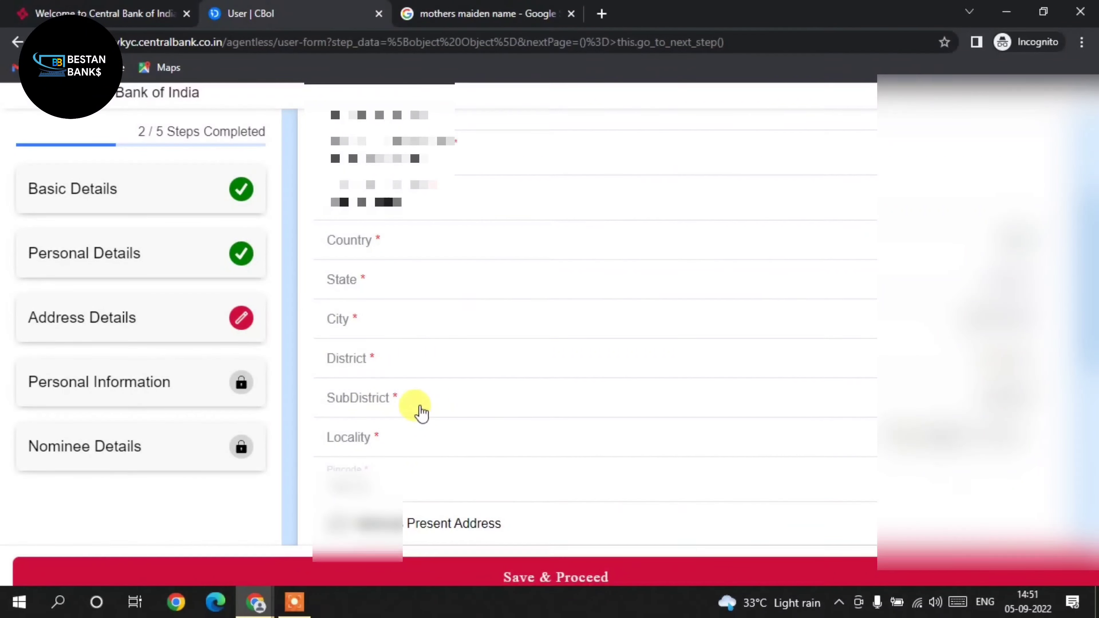
- Look through the SubDistrict and Locality lists of the present address and close both without changing them
{"action": "left_click", "coordinate": [670, 398]}
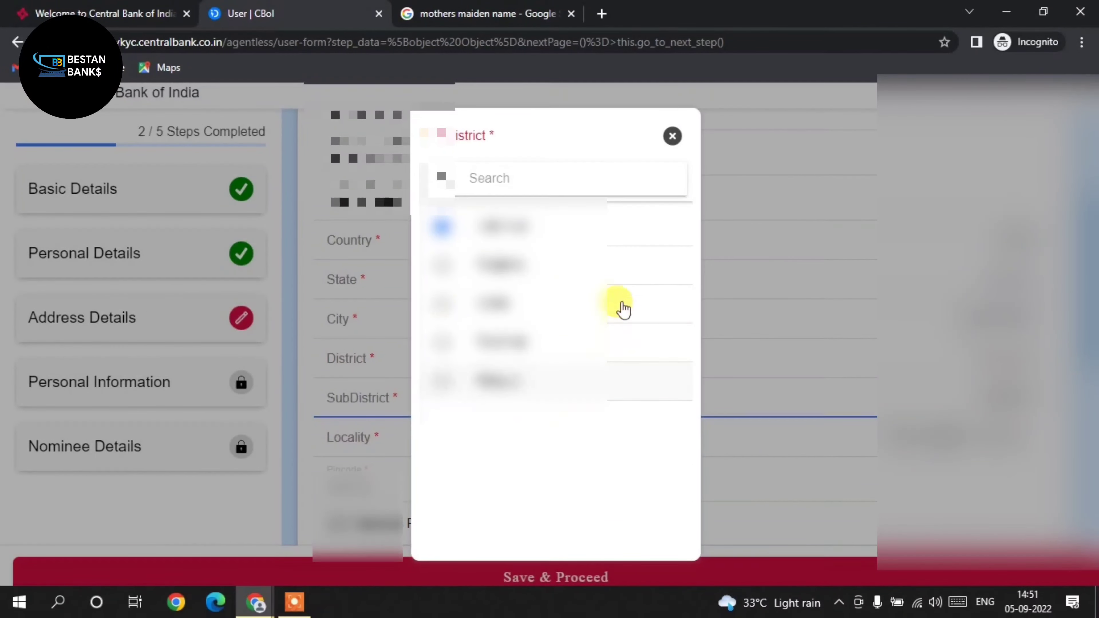
{"action": "left_click", "coordinate": [671, 136]}
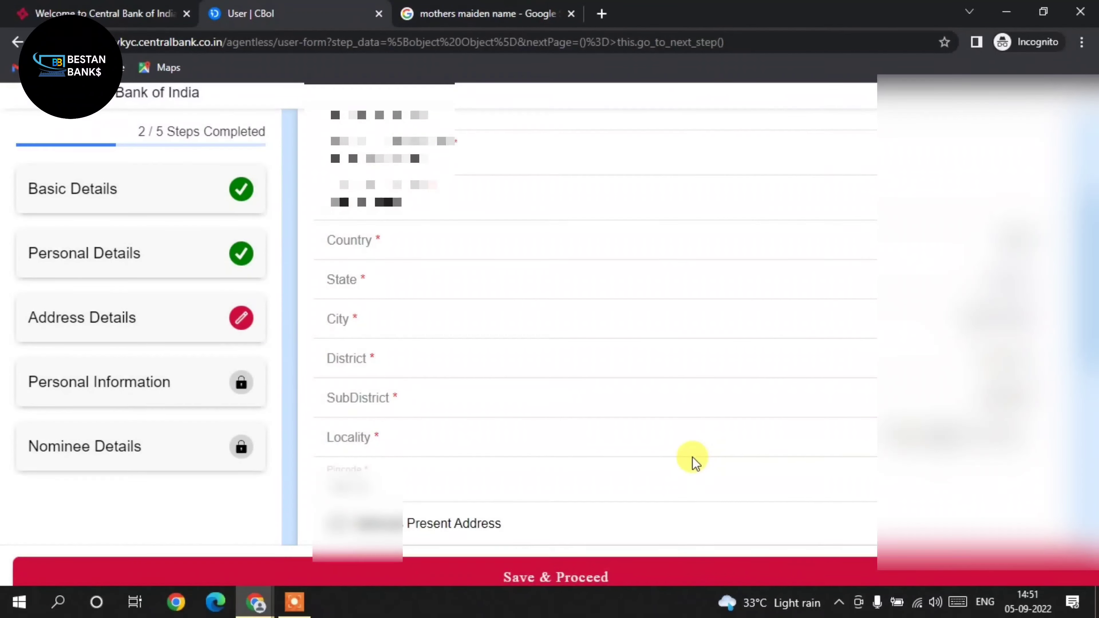
{"action": "left_click", "coordinate": [667, 443]}
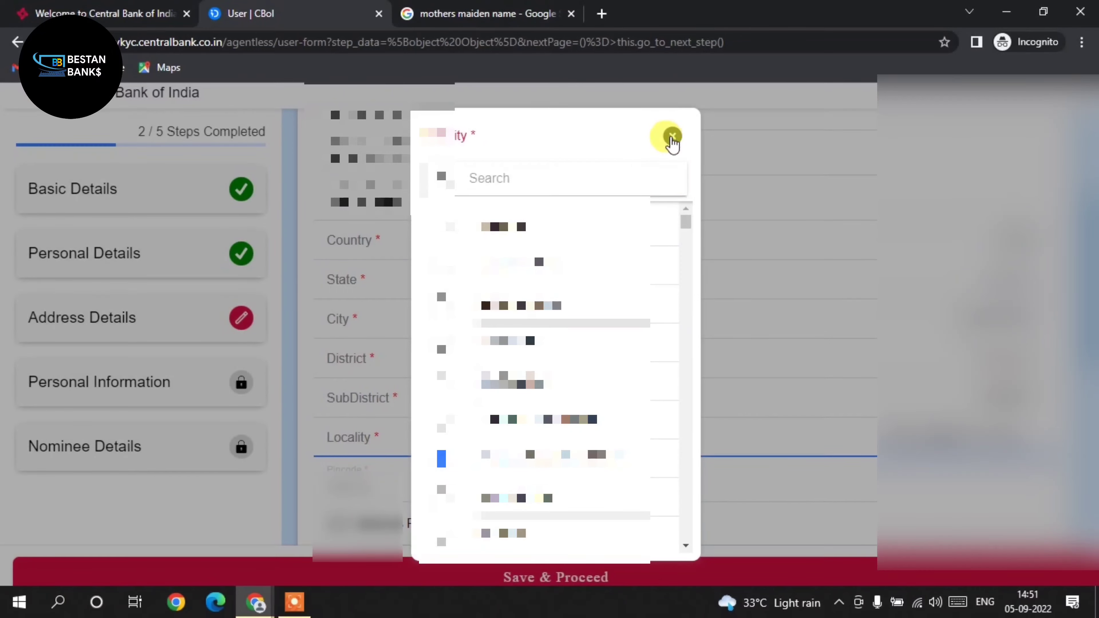
{"action": "left_click", "coordinate": [672, 137]}
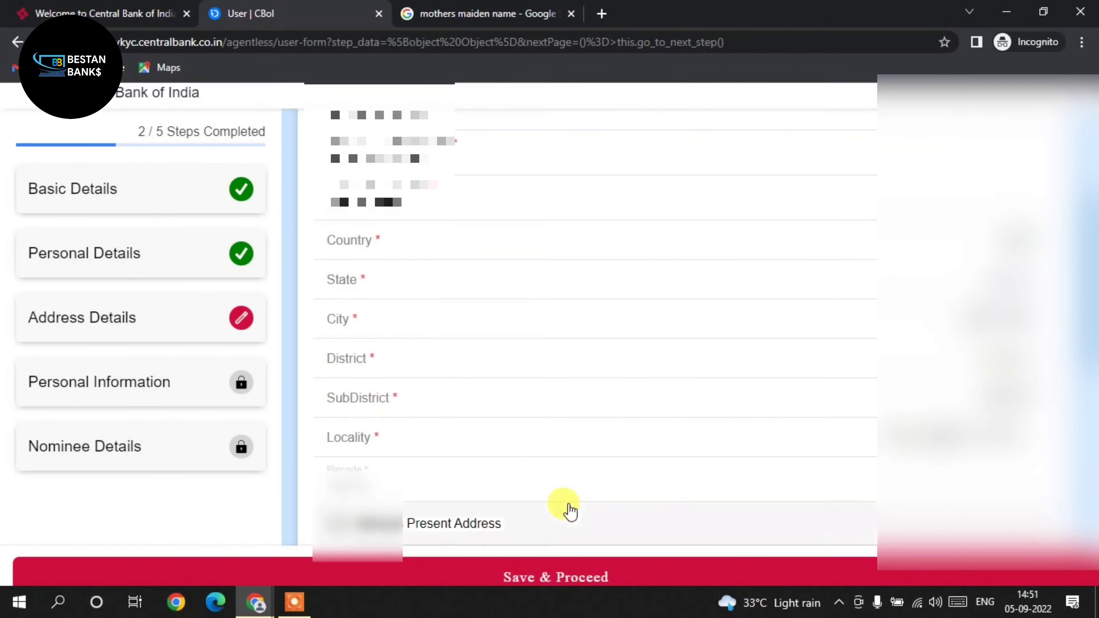
- Mark the permanent address as Same as Present Address and save the Address Details section
{"action": "scroll", "coordinate": [567, 511], "scroll_direction": "down", "scroll_amount": 1}
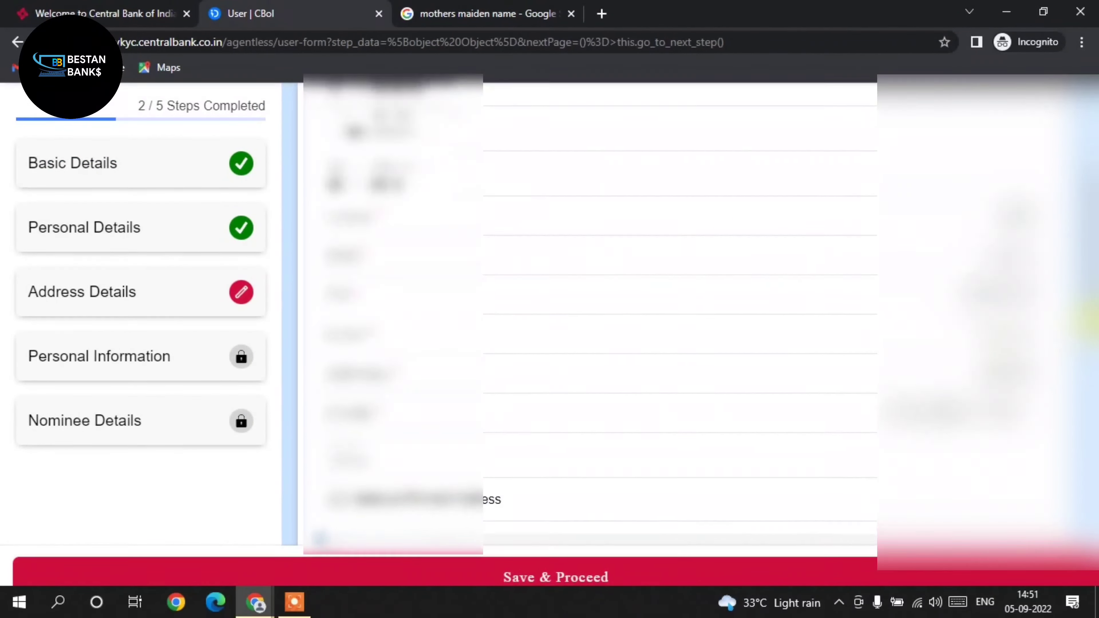
{"action": "scroll", "coordinate": [593, 312], "scroll_direction": "down", "scroll_amount": 5}
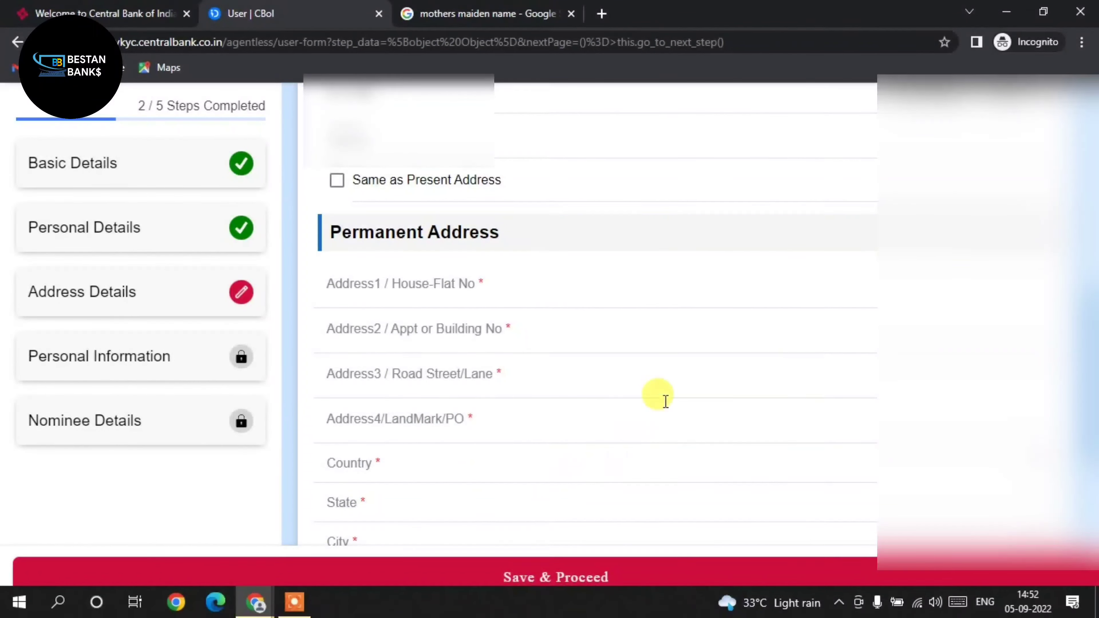
{"action": "left_click", "coordinate": [337, 179]}
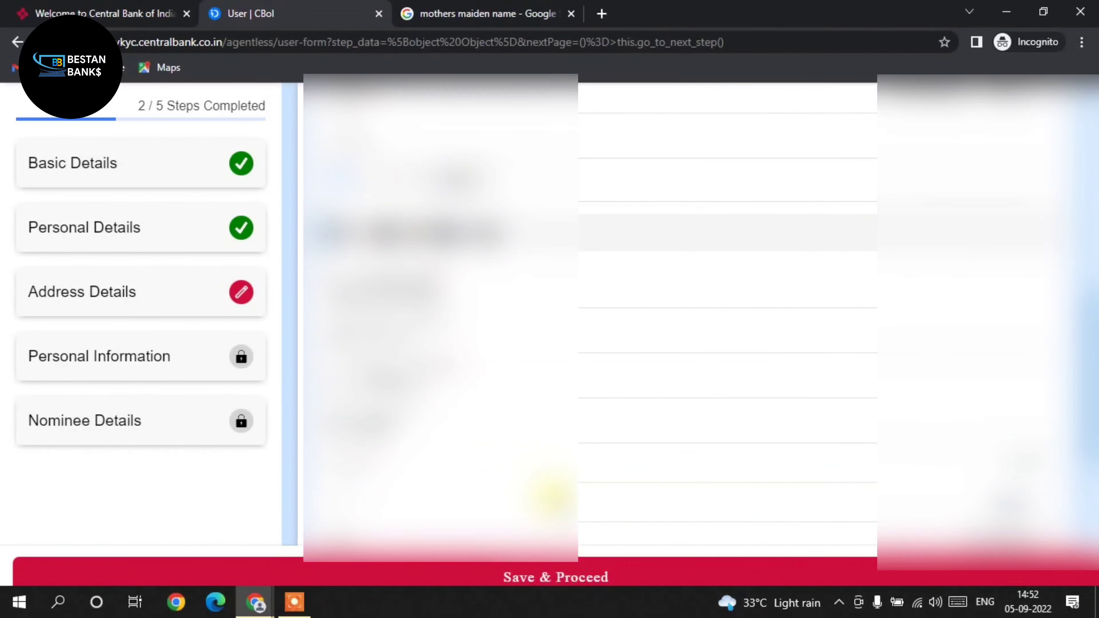
{"action": "left_click", "coordinate": [566, 577]}
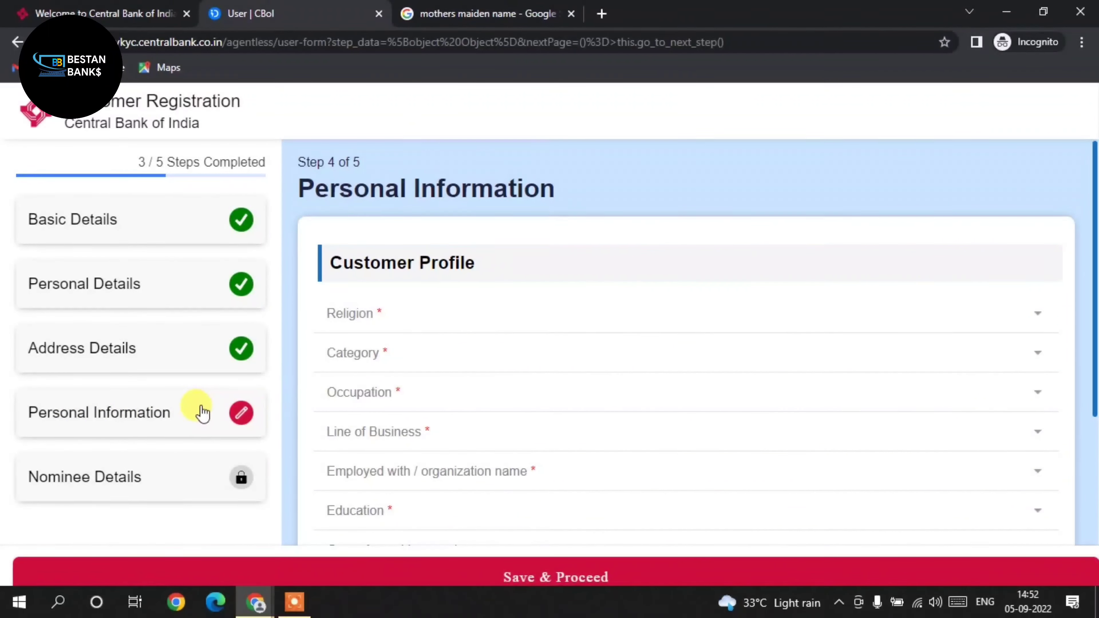
- Set Religion to ISLAM in the Customer Profile of the Personal Information section
{"action": "scroll", "coordinate": [341, 318], "scroll_direction": "down", "scroll_amount": 2}
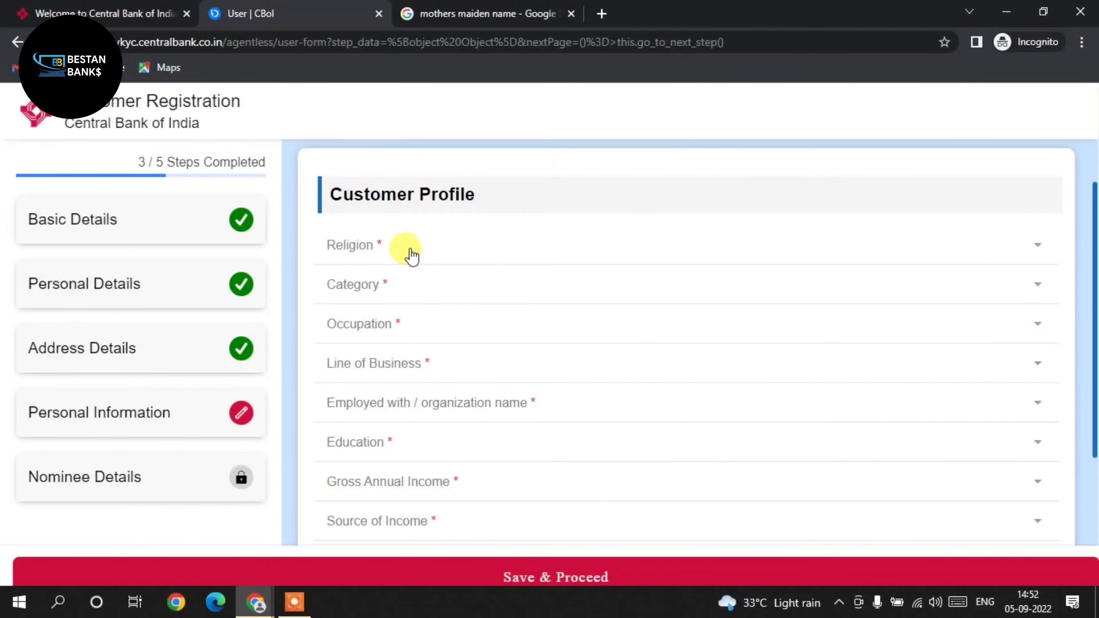
{"action": "left_click", "coordinate": [534, 248]}
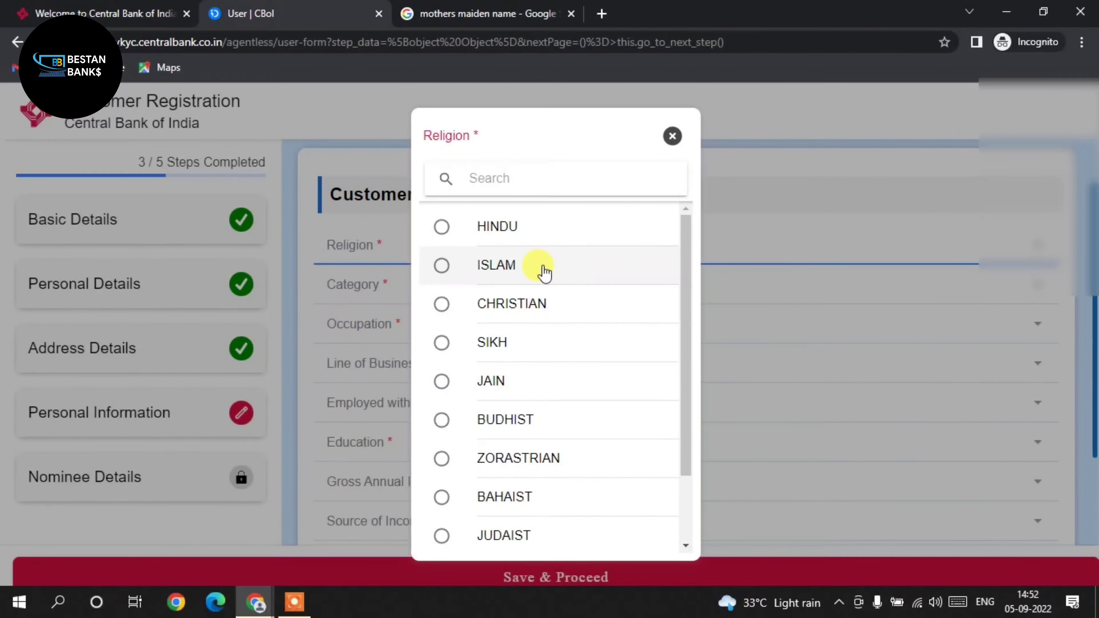
{"action": "left_click", "coordinate": [543, 266]}
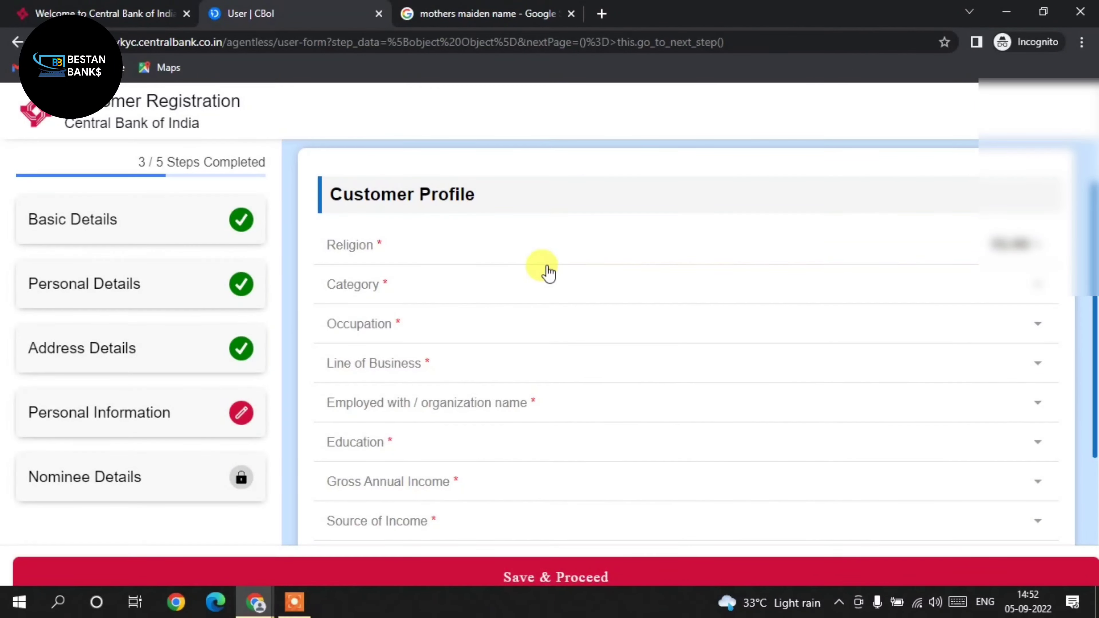
- Look through the Category and Occupation options in the Customer Profile and close both lists without choosing any
{"action": "left_click", "coordinate": [636, 290]}
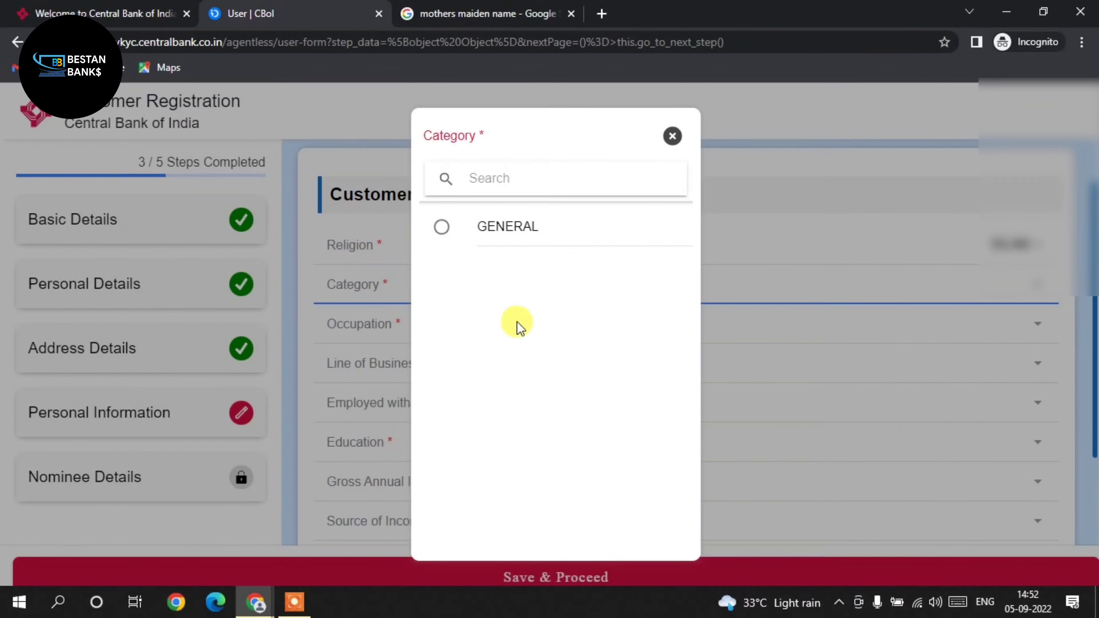
{"action": "left_click", "coordinate": [673, 137]}
{"action": "left_click", "coordinate": [771, 322]}
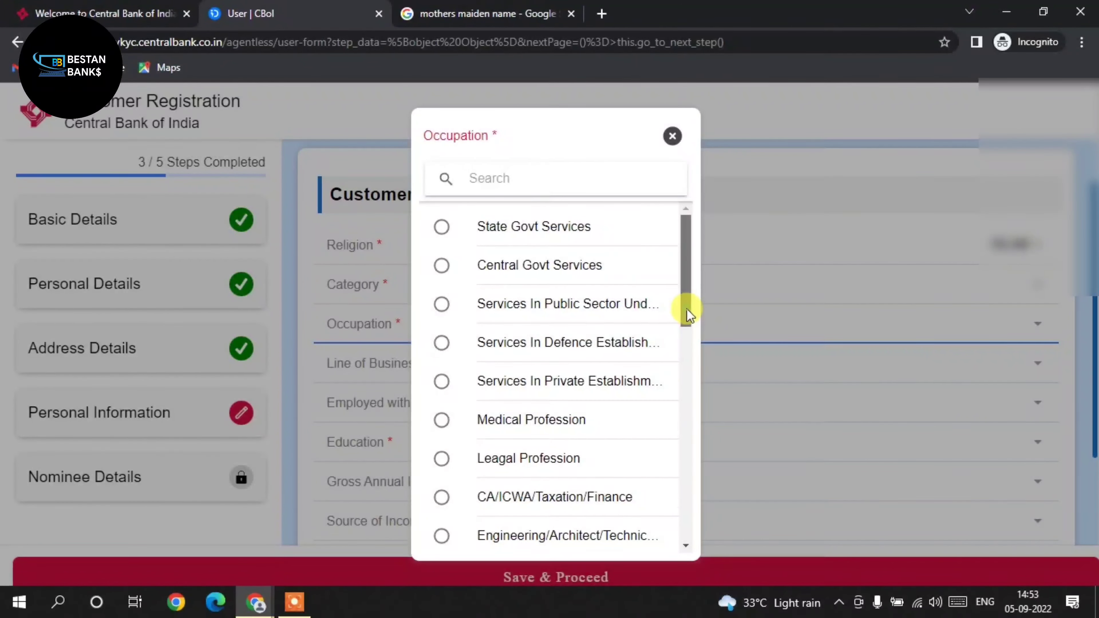
{"action": "left_click_drag", "start_coordinate": [688, 309], "coordinate": [687, 500]}
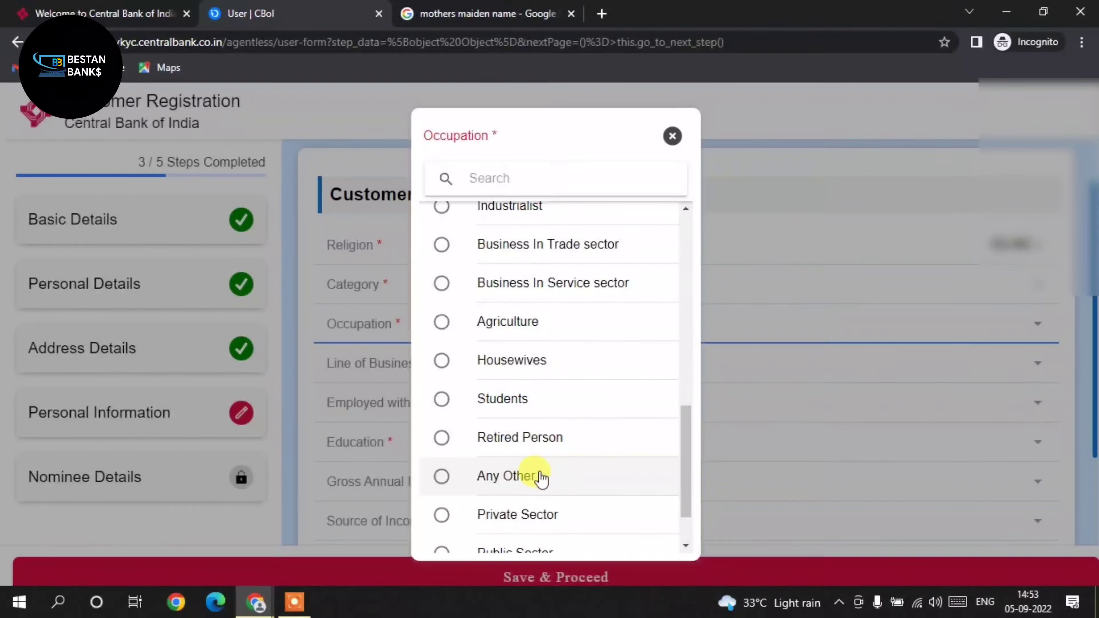
{"action": "left_click", "coordinate": [672, 138]}
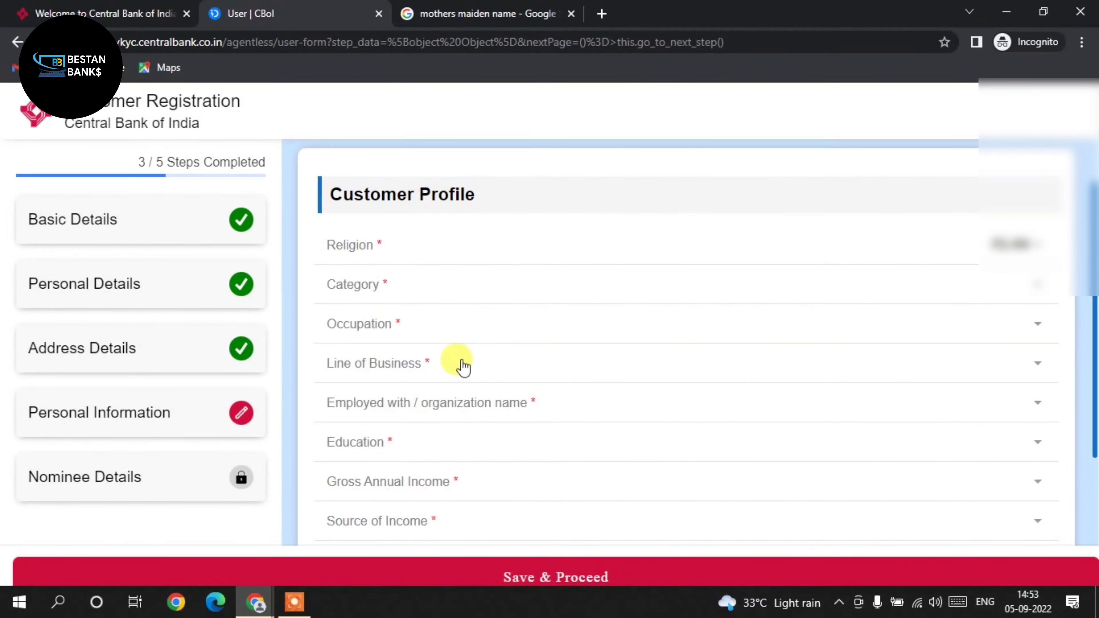
- Look through the Line of Business, Employed with / organization name and Education options, leaving all three unset
{"action": "left_click", "coordinate": [520, 368]}
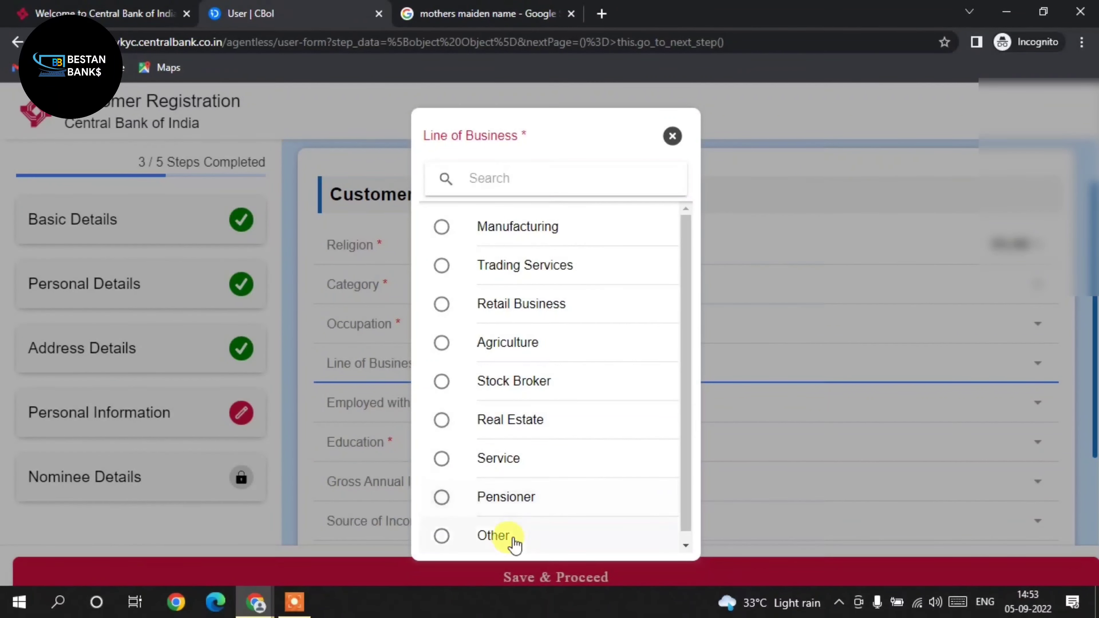
{"action": "left_click", "coordinate": [550, 536]}
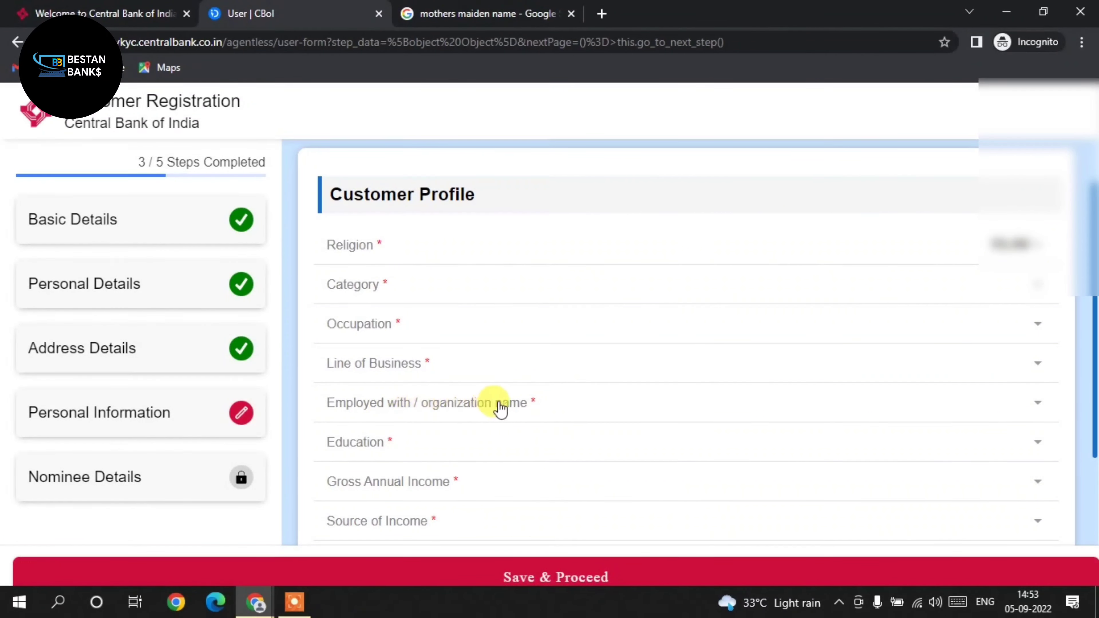
{"action": "left_click", "coordinate": [559, 405]}
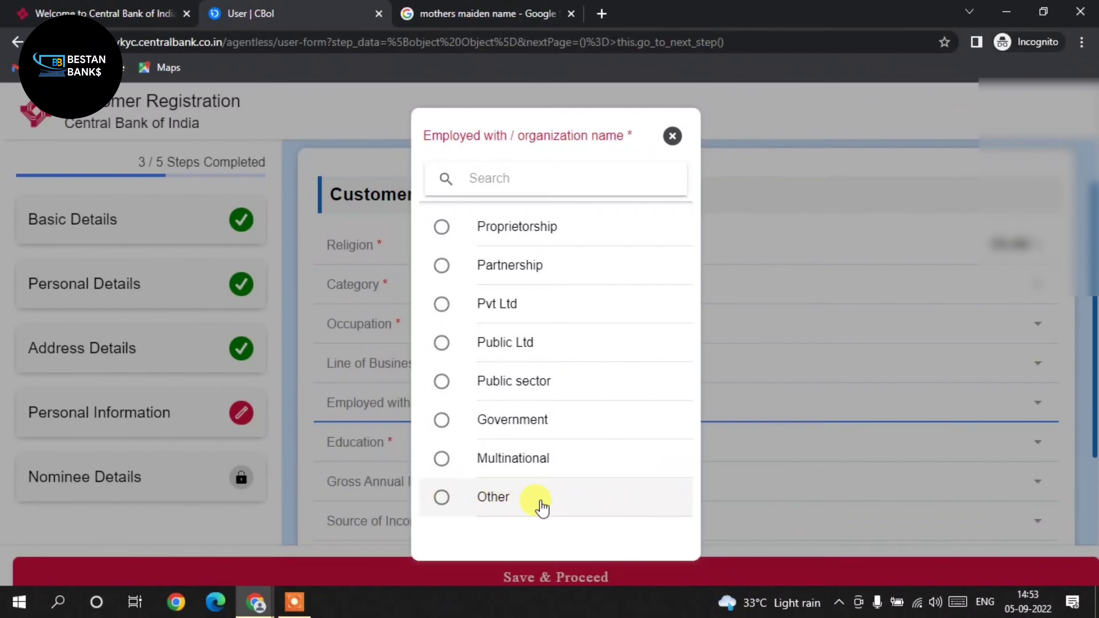
{"action": "left_click", "coordinate": [672, 137]}
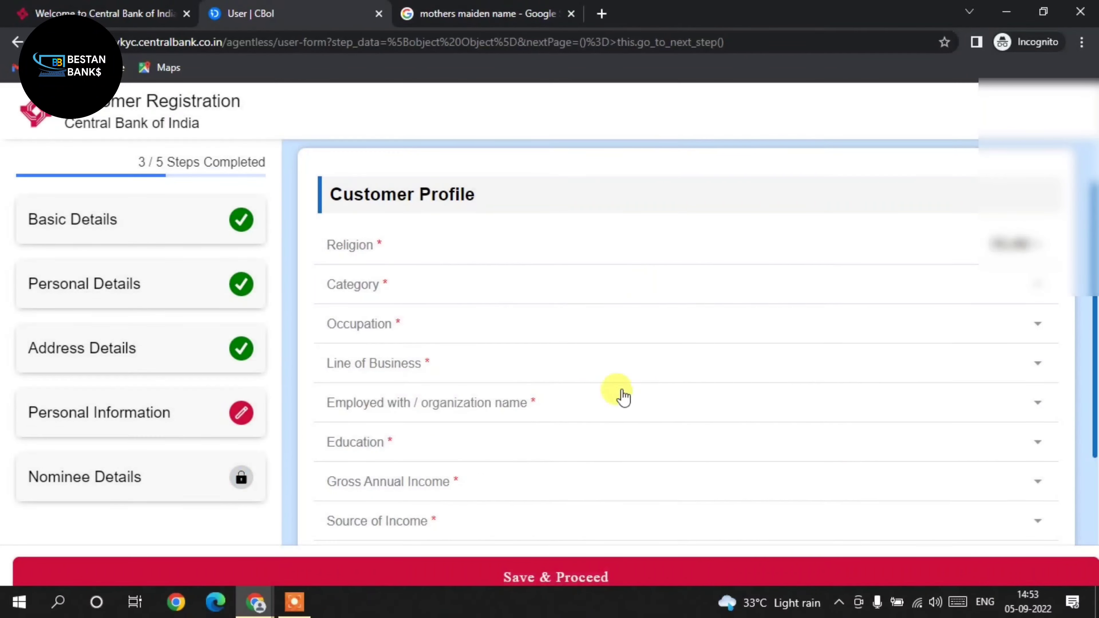
{"action": "left_click", "coordinate": [476, 446]}
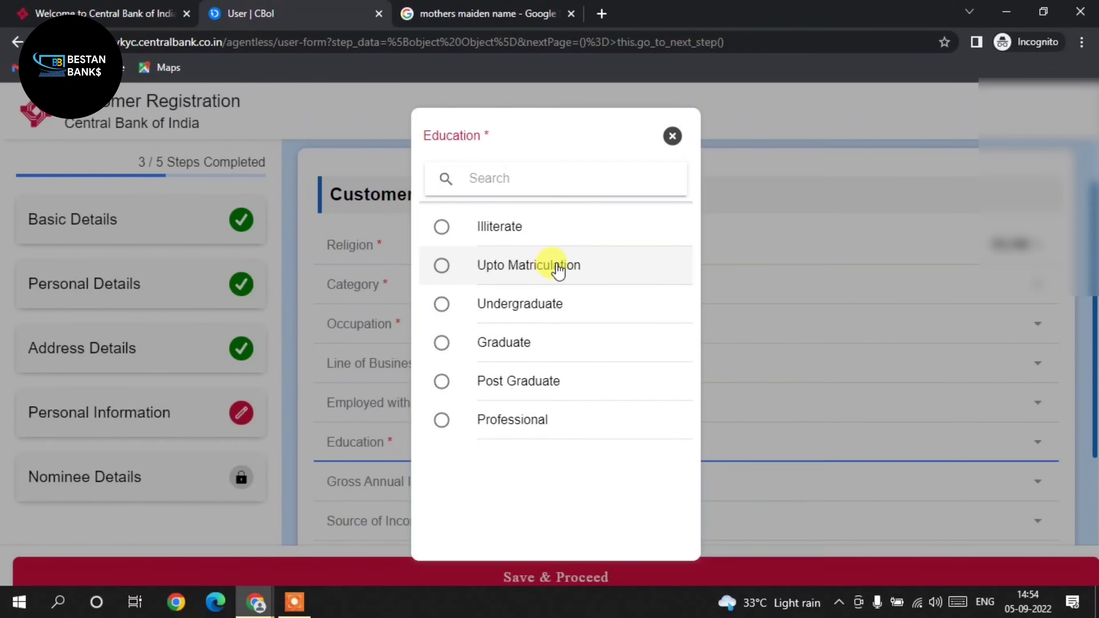
{"action": "left_click", "coordinate": [673, 136]}
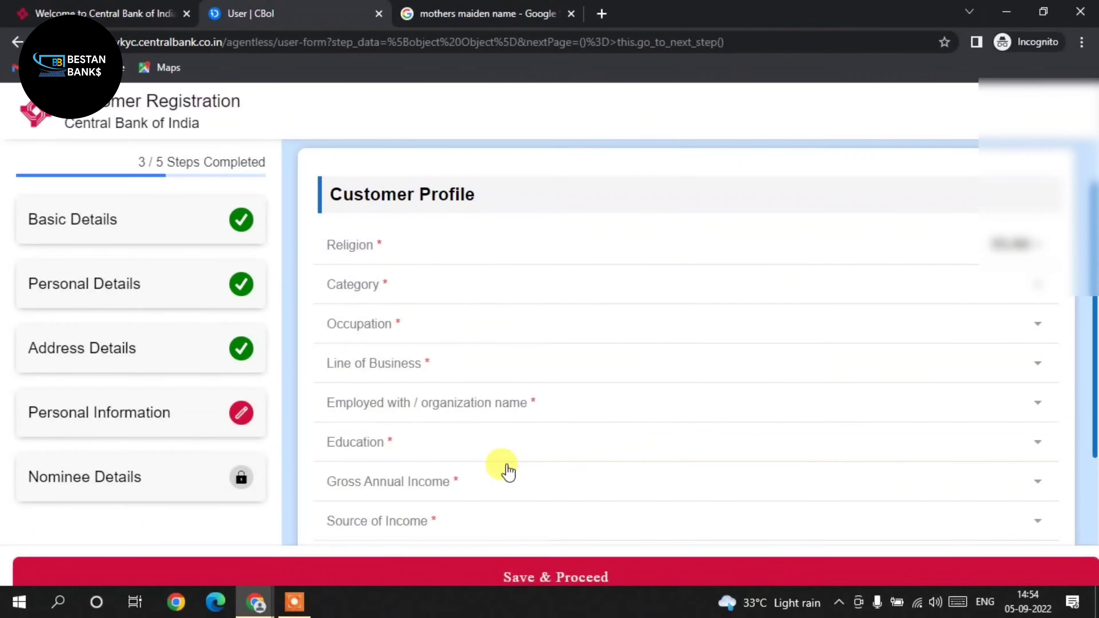
- Look through the Gross Annual Income and Source of Income options in the Customer Profile, closing both lists without choosing any
{"action": "left_click", "coordinate": [493, 481]}
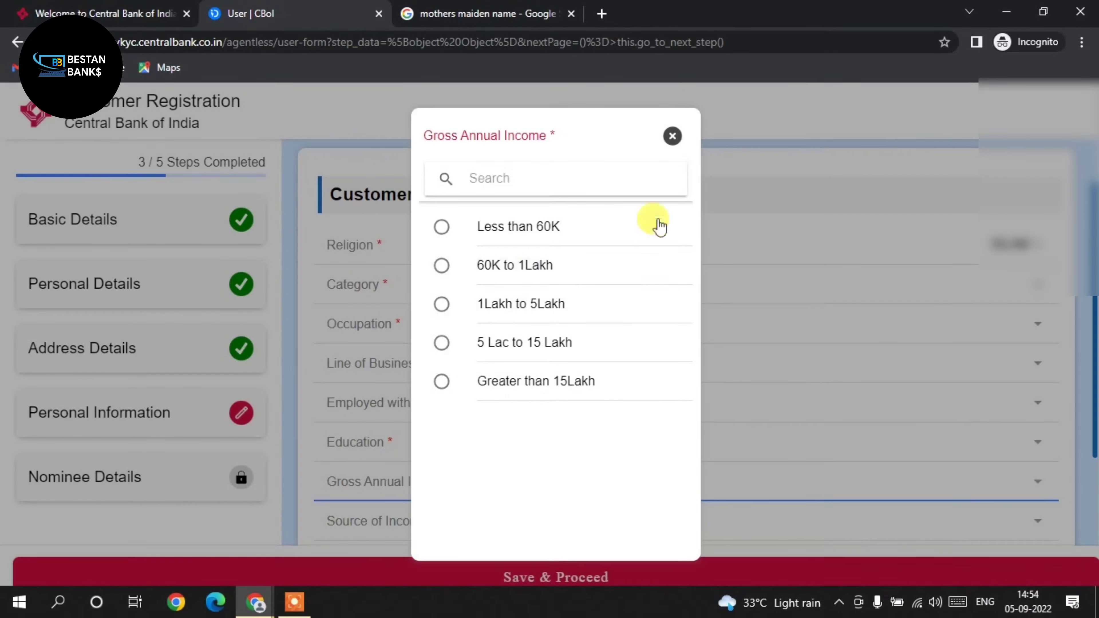
{"action": "left_click", "coordinate": [672, 136]}
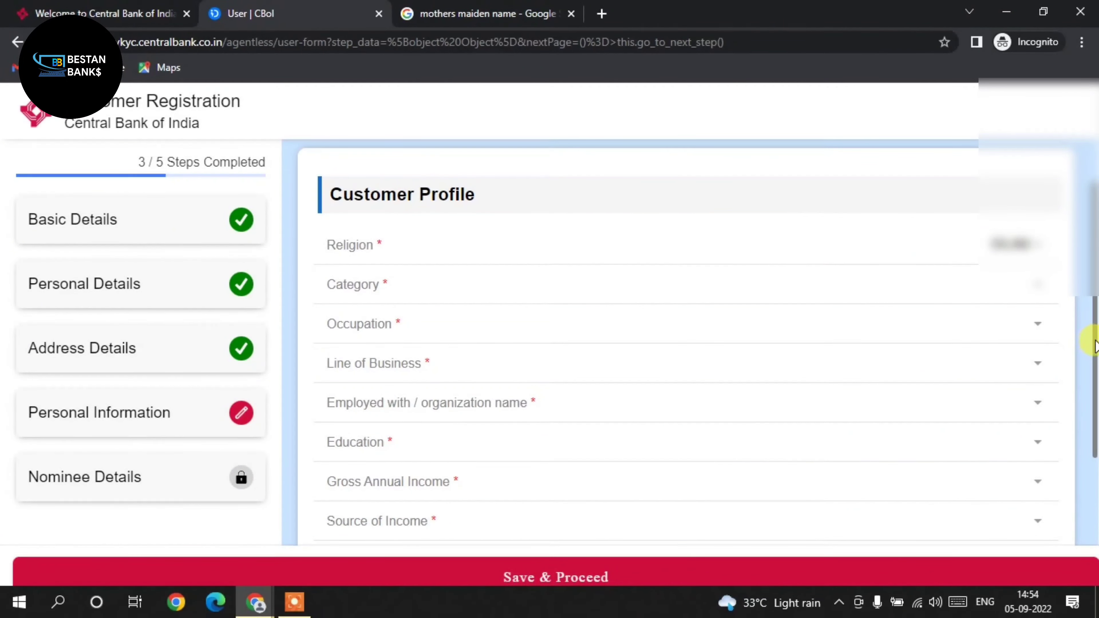
{"action": "left_click_drag", "start_coordinate": [1095, 346], "coordinate": [1089, 410]}
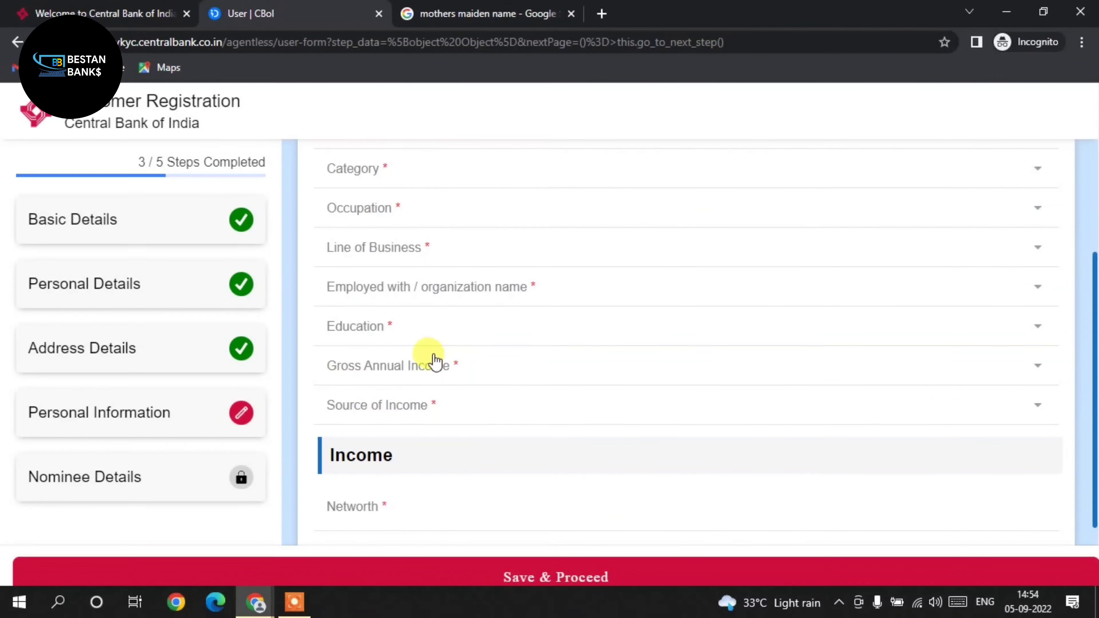
{"action": "left_click", "coordinate": [443, 419]}
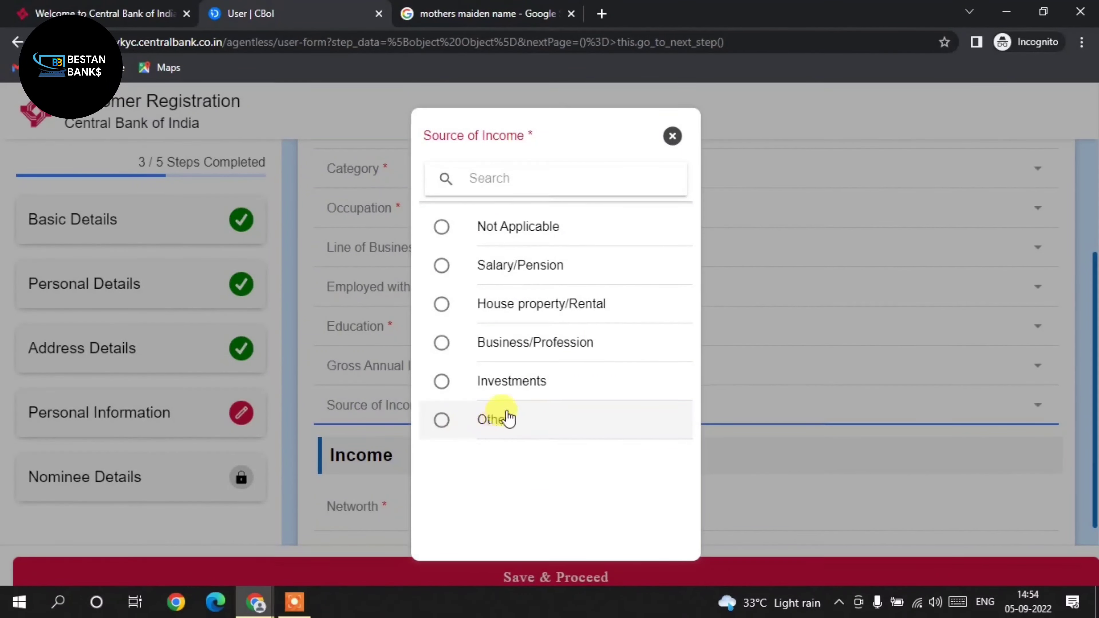
{"action": "left_click", "coordinate": [666, 142]}
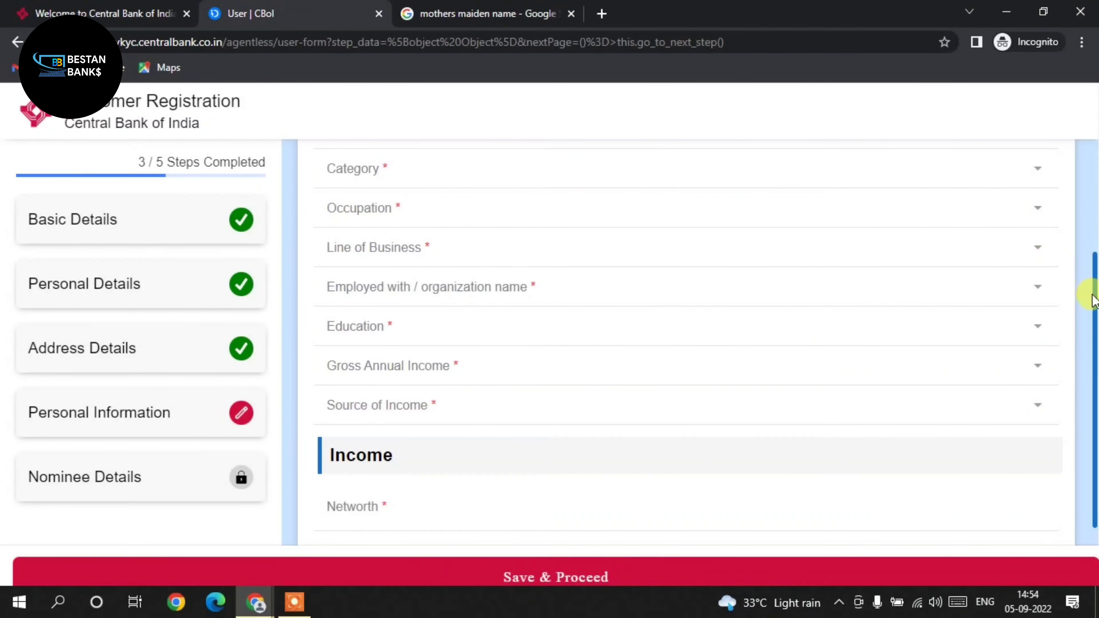
- Check the Income section's Networth field and the Mode of receipt of fund and IT paid during last 2 years options, leaving all unset
{"action": "left_click_drag", "start_coordinate": [1094, 298], "coordinate": [1095, 380]}
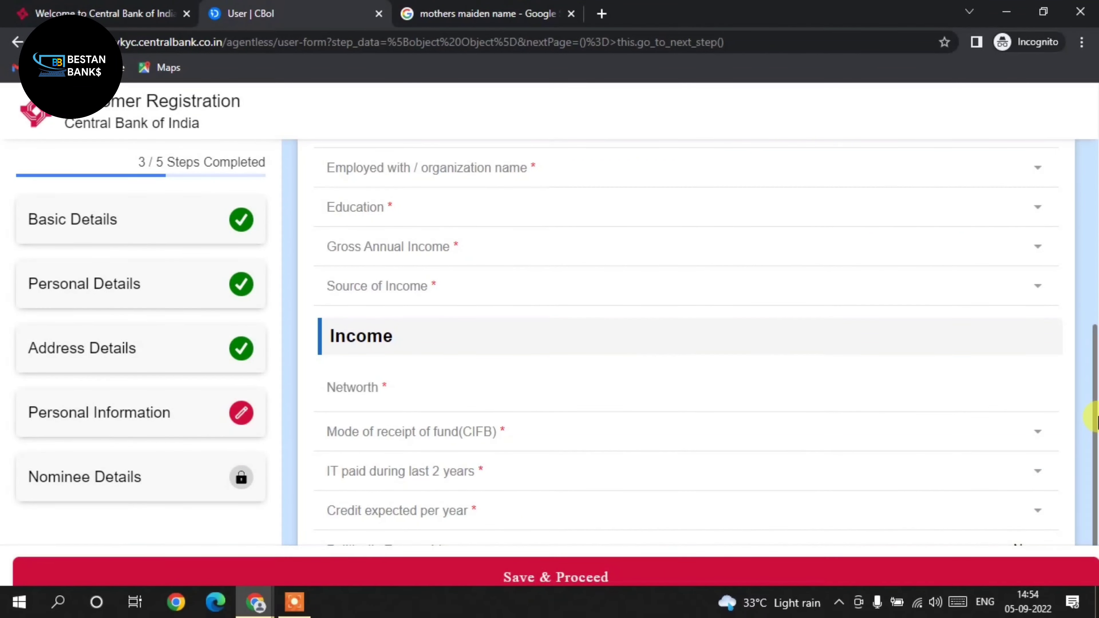
{"action": "left_click", "coordinate": [480, 390]}
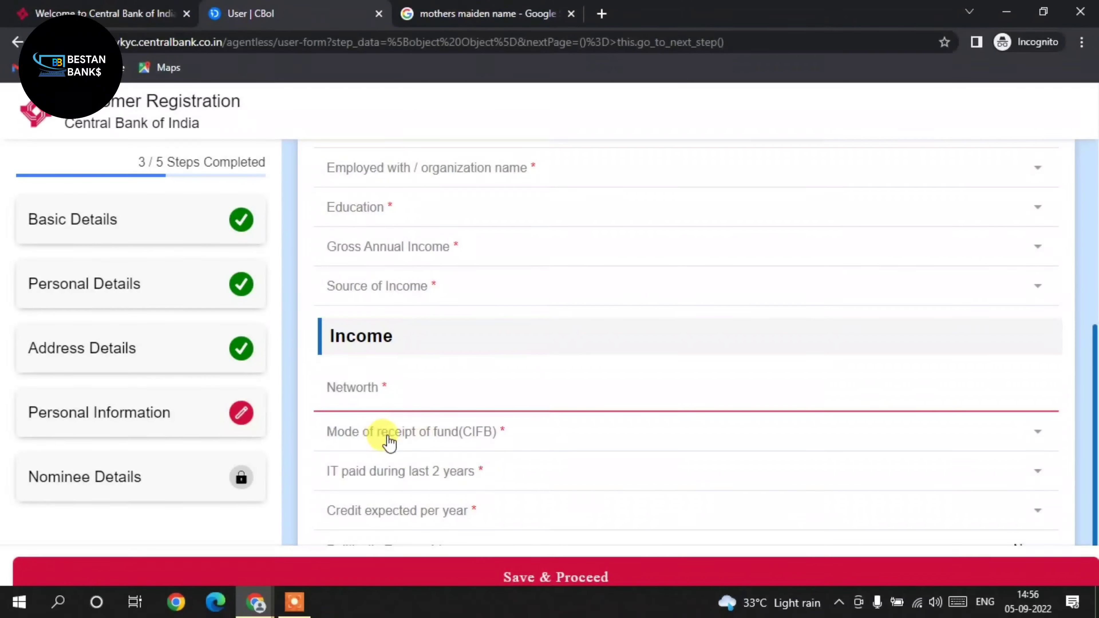
{"action": "left_click", "coordinate": [441, 441]}
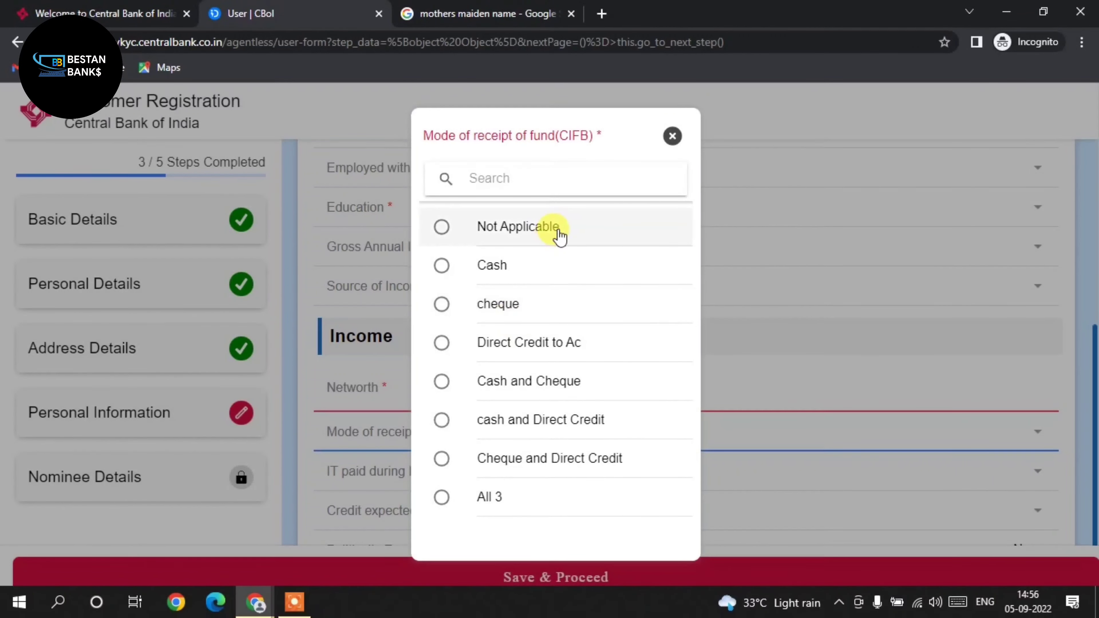
{"action": "left_click", "coordinate": [597, 337]}
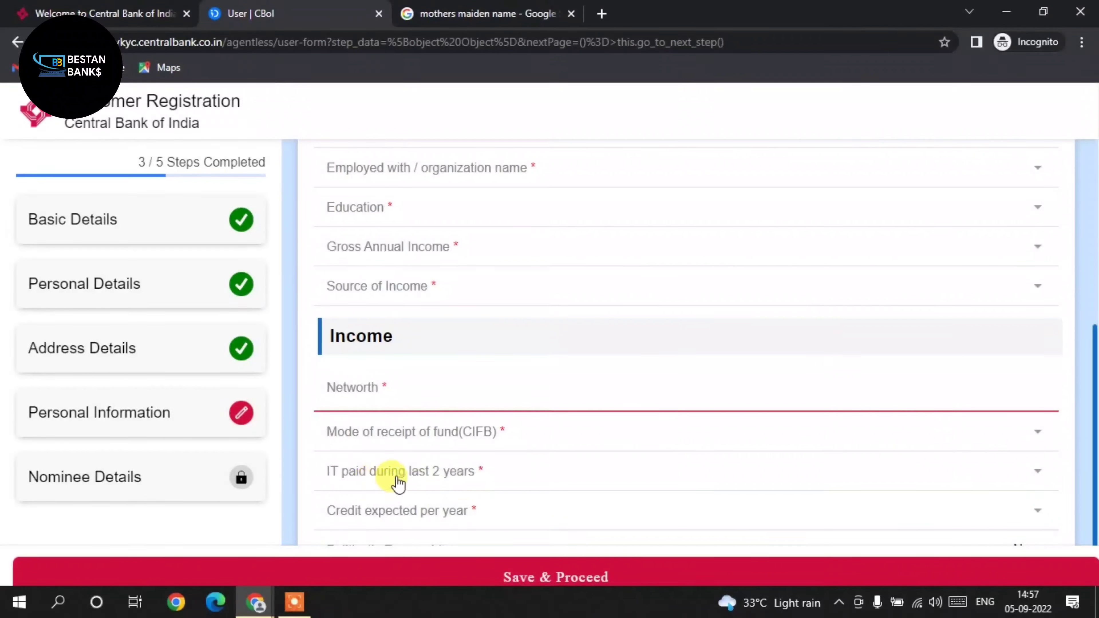
{"action": "left_click", "coordinate": [434, 481]}
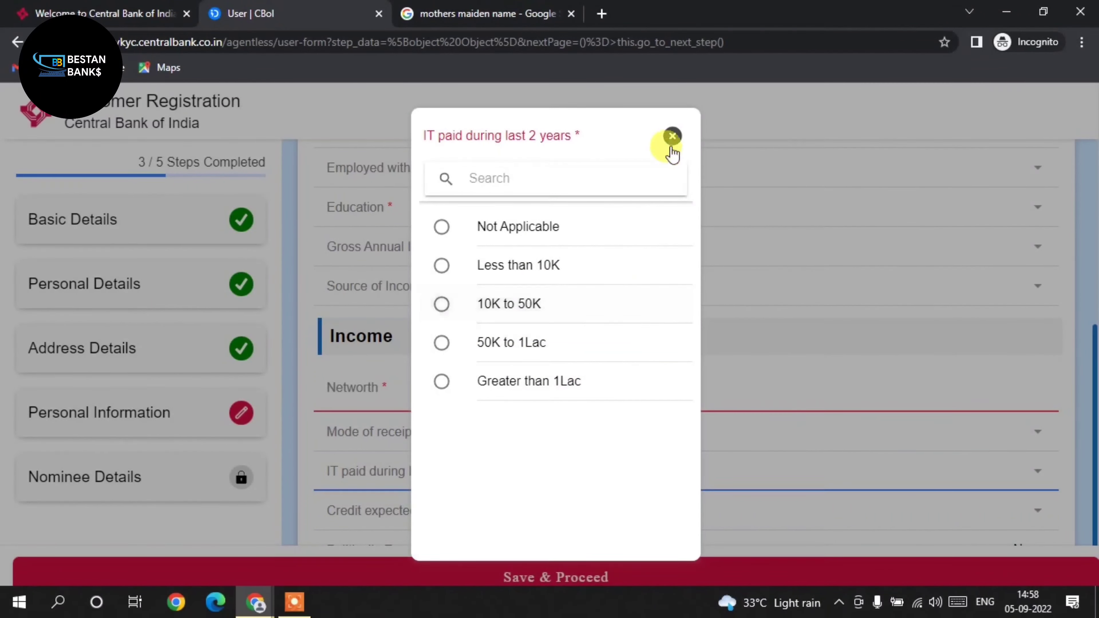
{"action": "left_click", "coordinate": [673, 136]}
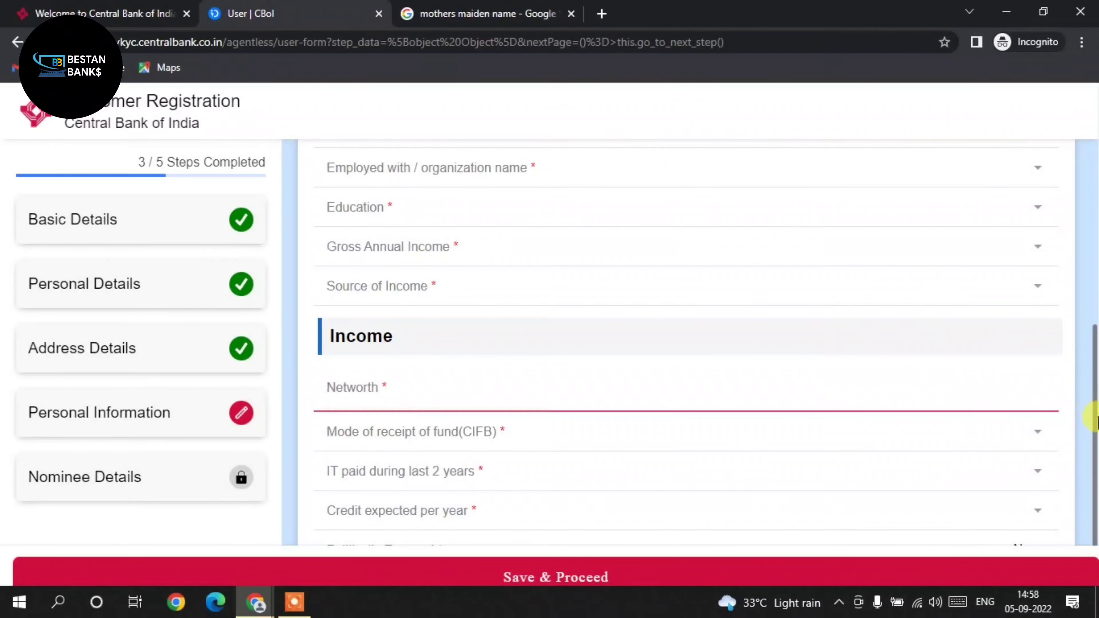
- Review the Credit expected per year options and save the Personal Information section to proceed to Nominee Details
{"action": "scroll", "coordinate": [1092, 450], "scroll_direction": "down", "scroll_amount": 1}
{"action": "scroll", "coordinate": [1093, 453], "scroll_direction": "down", "scroll_amount": 1}
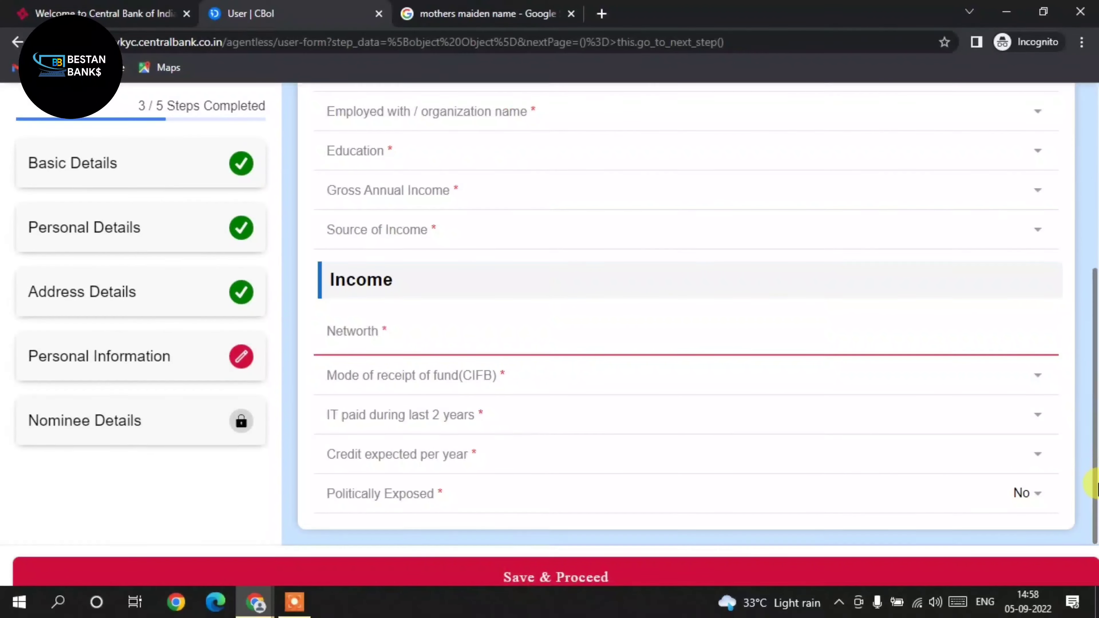
{"action": "left_click", "coordinate": [457, 459]}
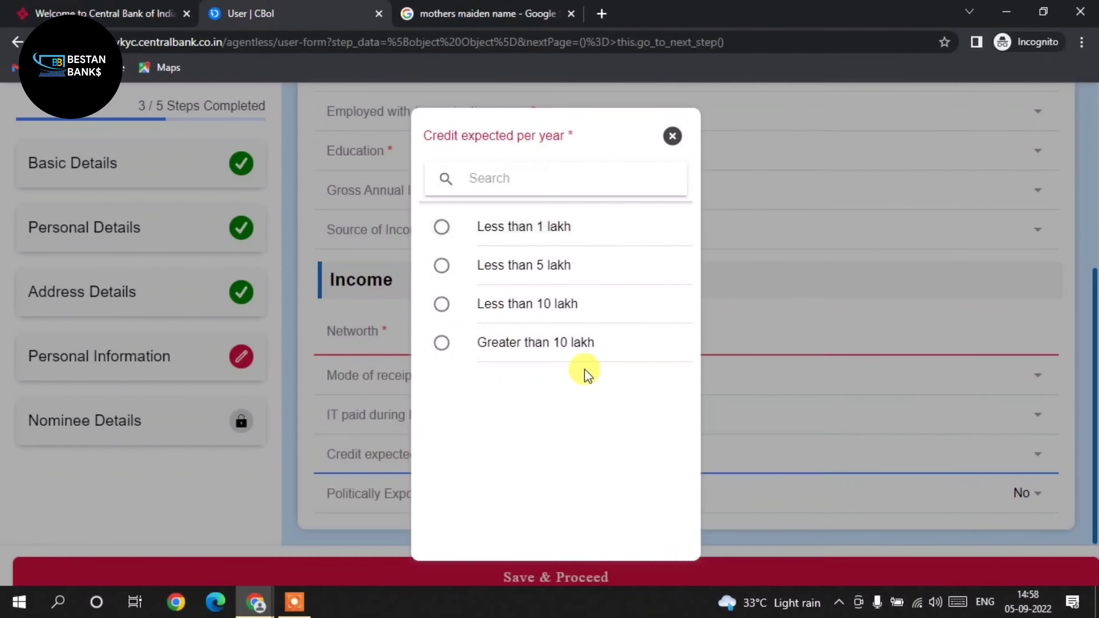
{"action": "left_click", "coordinate": [672, 136]}
{"action": "left_click", "coordinate": [674, 137]}
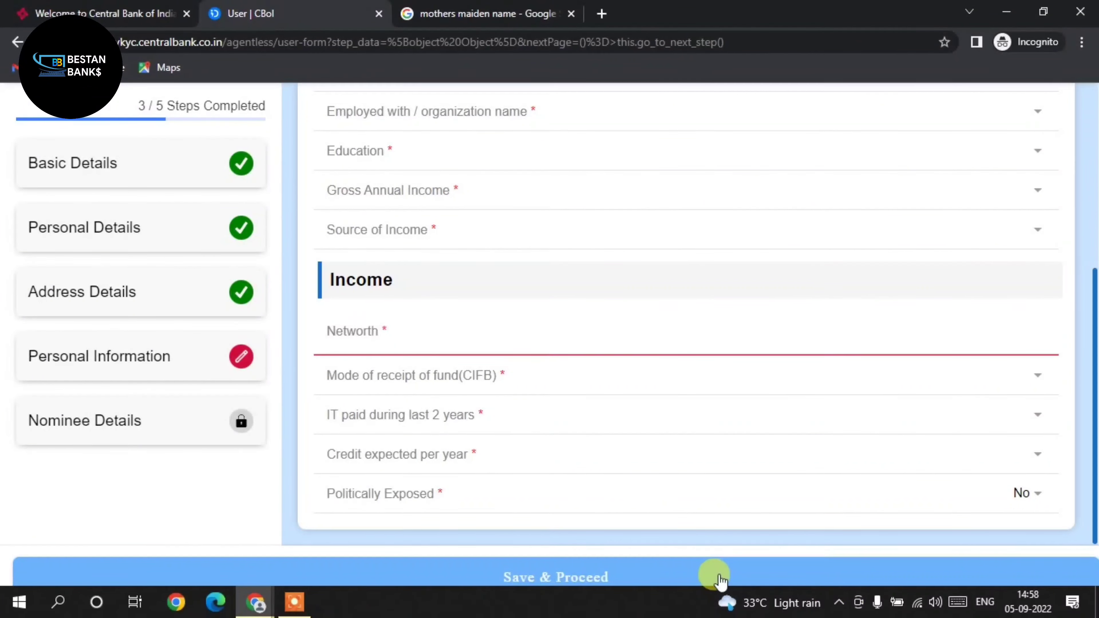
{"action": "left_click", "coordinate": [719, 578]}
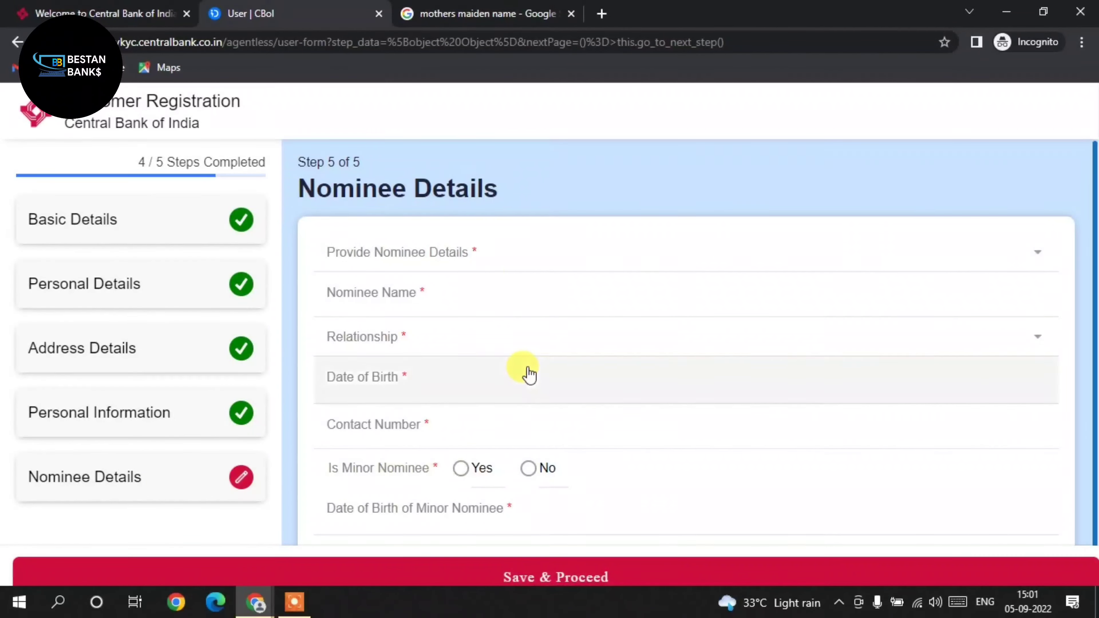
- Look through the Provide Nominee Details options, the Nominee Name field and the Relationship options, leaving all three unset
{"action": "left_click", "coordinate": [419, 257]}
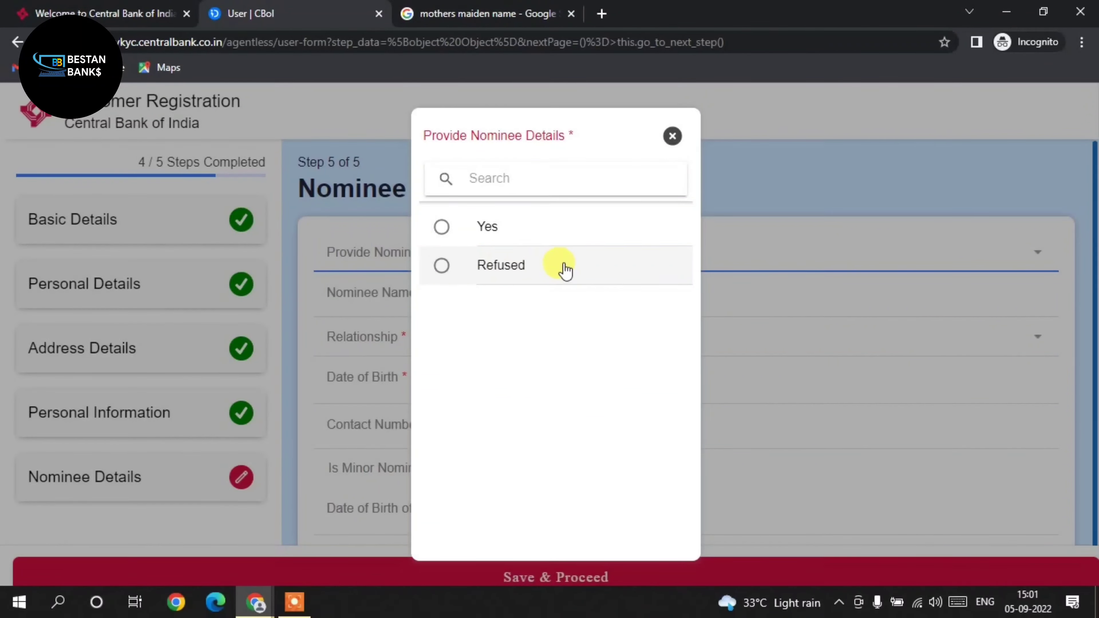
{"action": "left_click", "coordinate": [671, 136]}
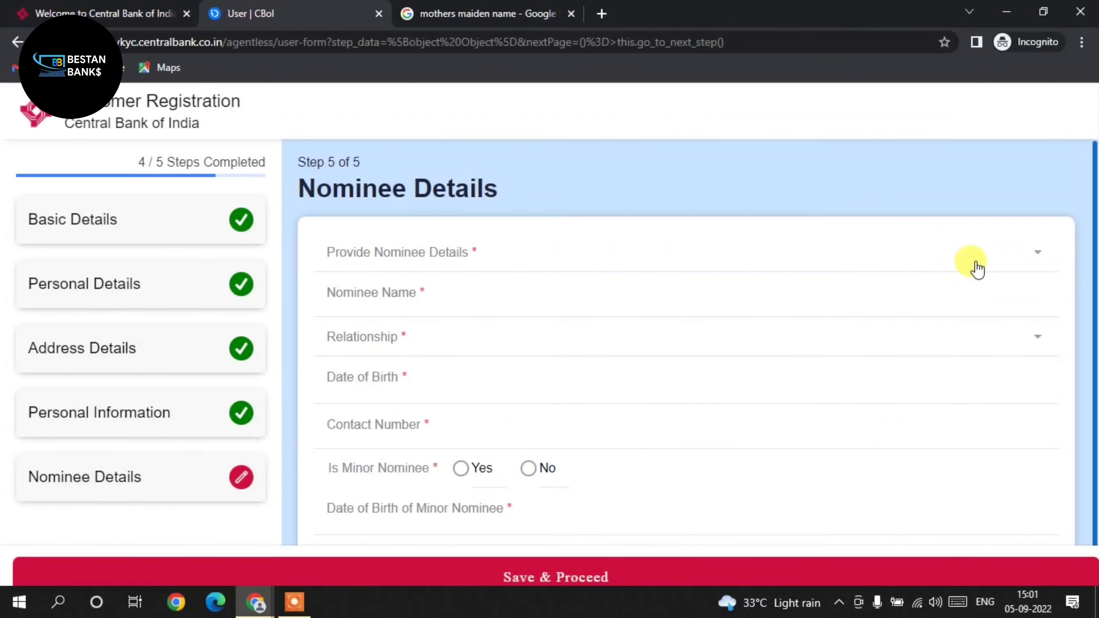
{"action": "left_click", "coordinate": [649, 308]}
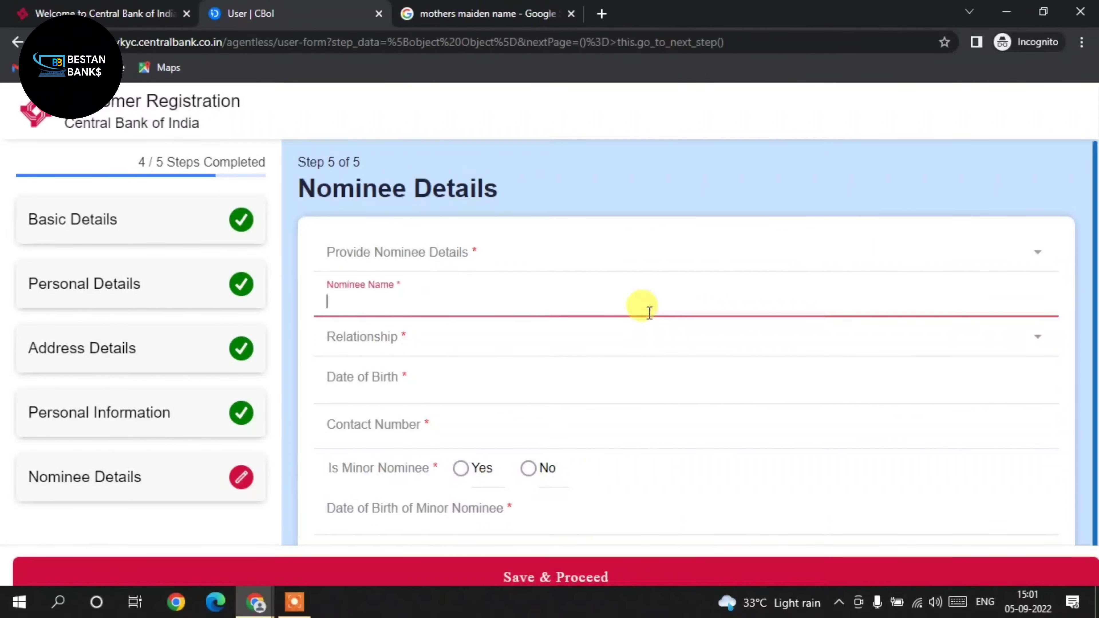
{"action": "left_click", "coordinate": [624, 343]}
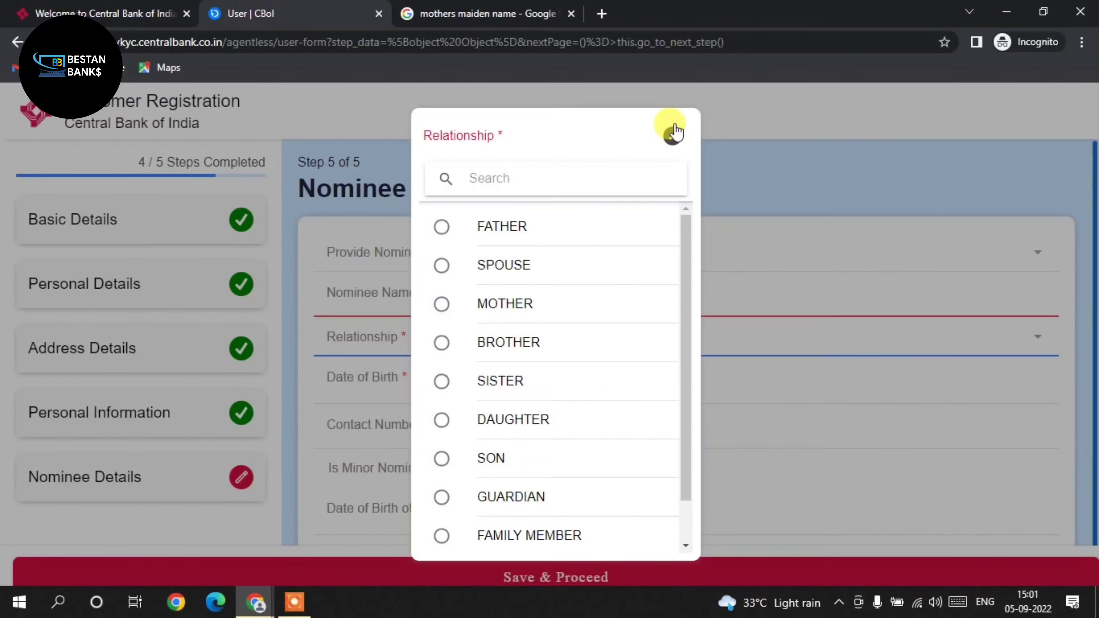
{"action": "left_click", "coordinate": [671, 136]}
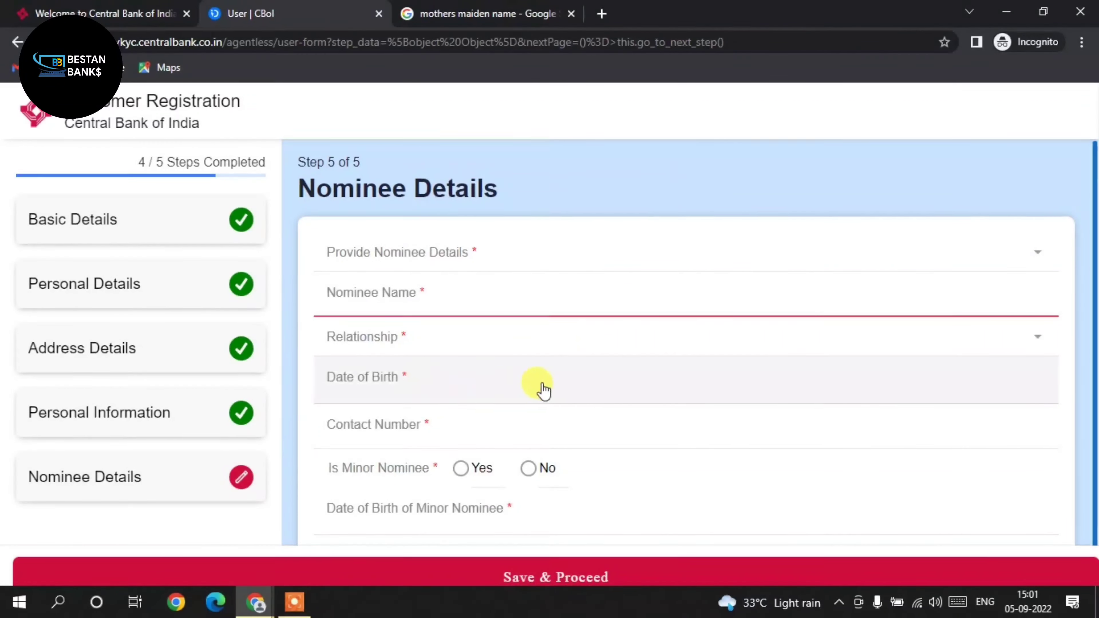
- Leave the nominee's Contact Number empty and set Is Minor Nominee to Yes
{"action": "left_click", "coordinate": [503, 427]}
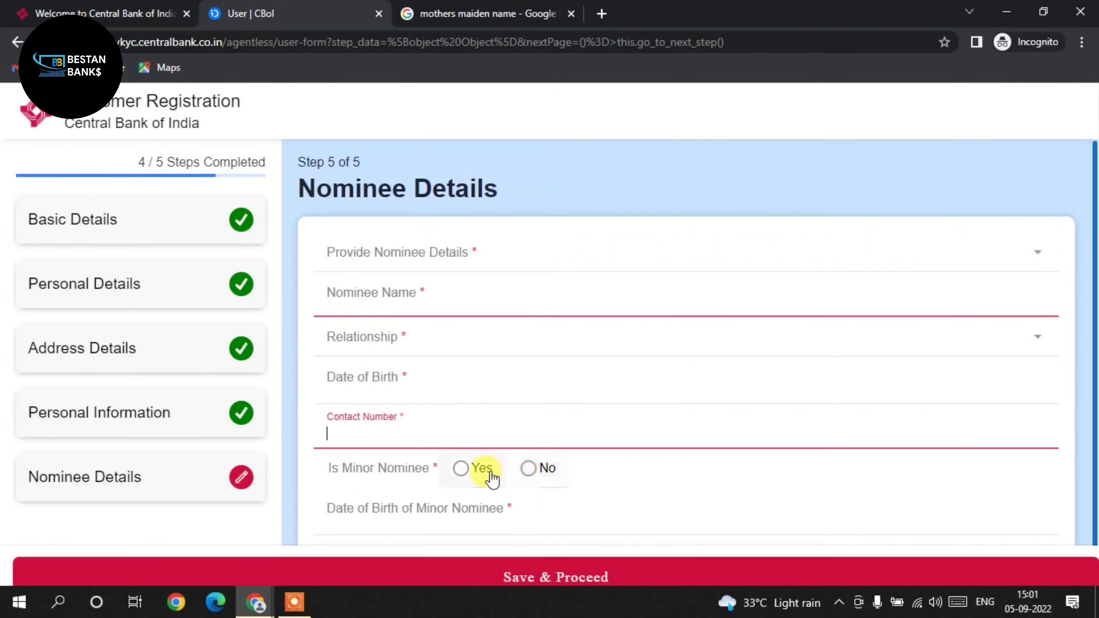
{"action": "left_click", "coordinate": [471, 468]}
{"action": "scroll", "coordinate": [1087, 491], "scroll_direction": "down", "scroll_amount": 1}
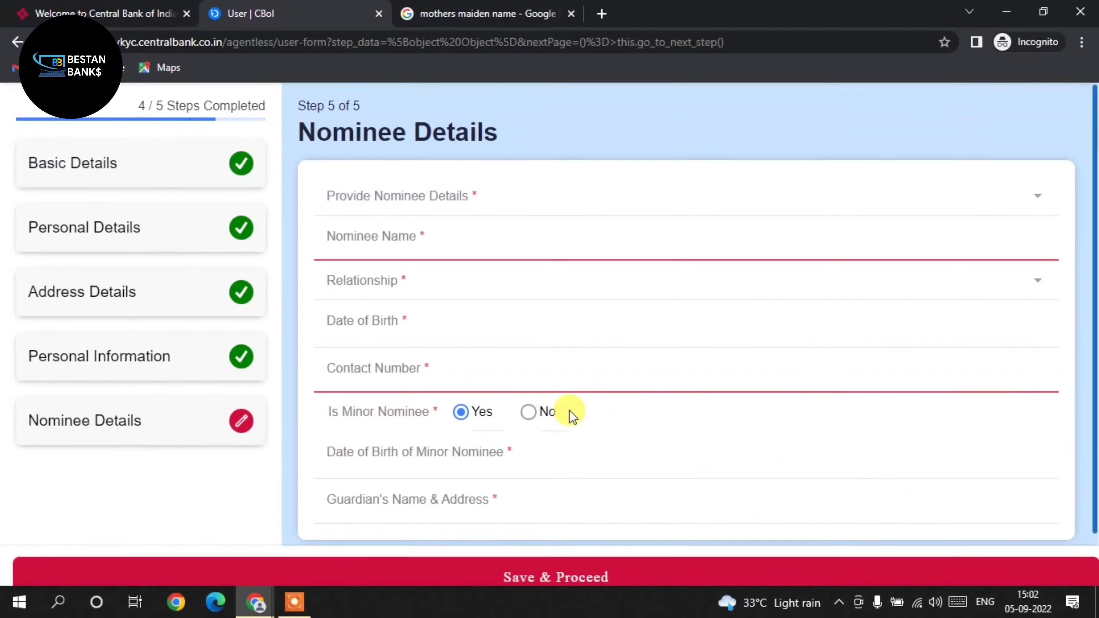